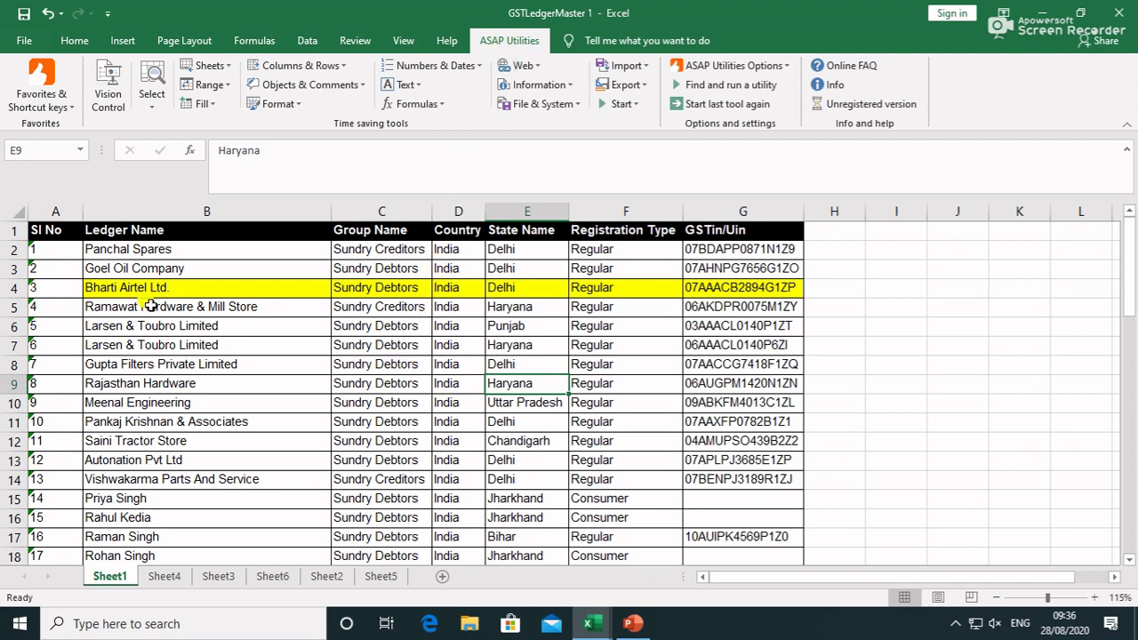
# Test an UPPER formula on B2 in column H, fill it down, then clear the results
pyautogui.click(165, 211)
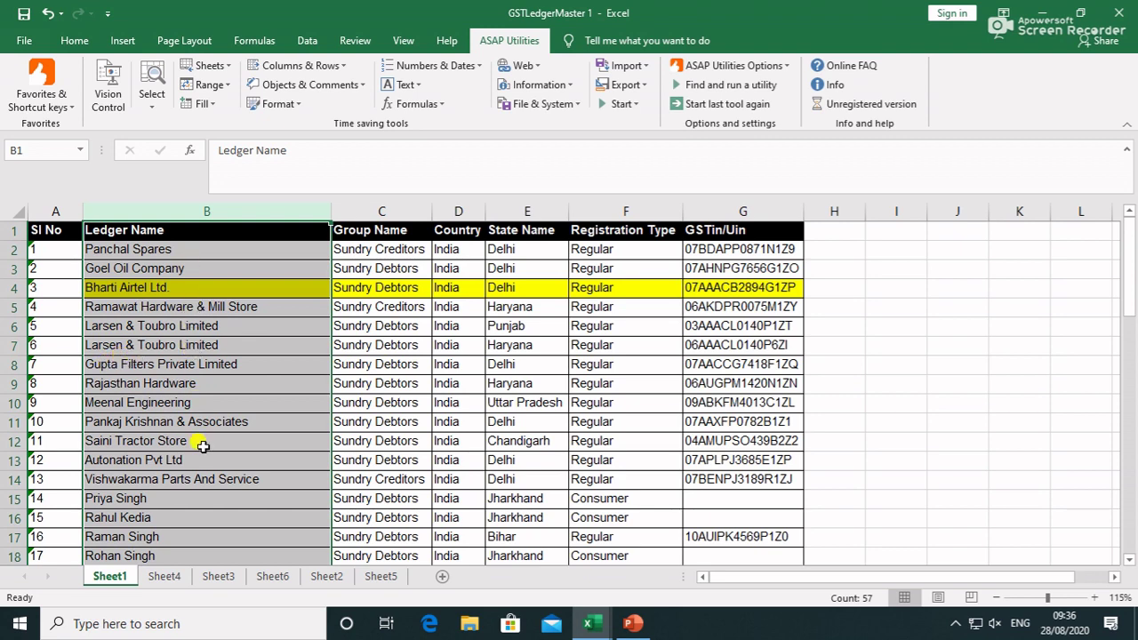
pyautogui.click(815, 252)
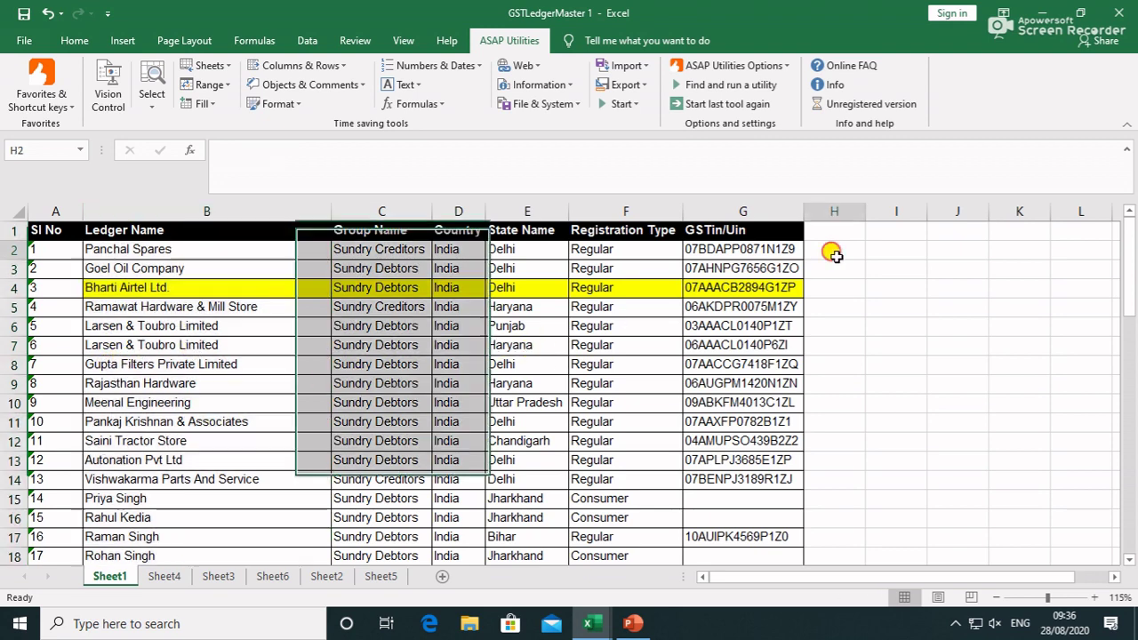
pyautogui.write('=')
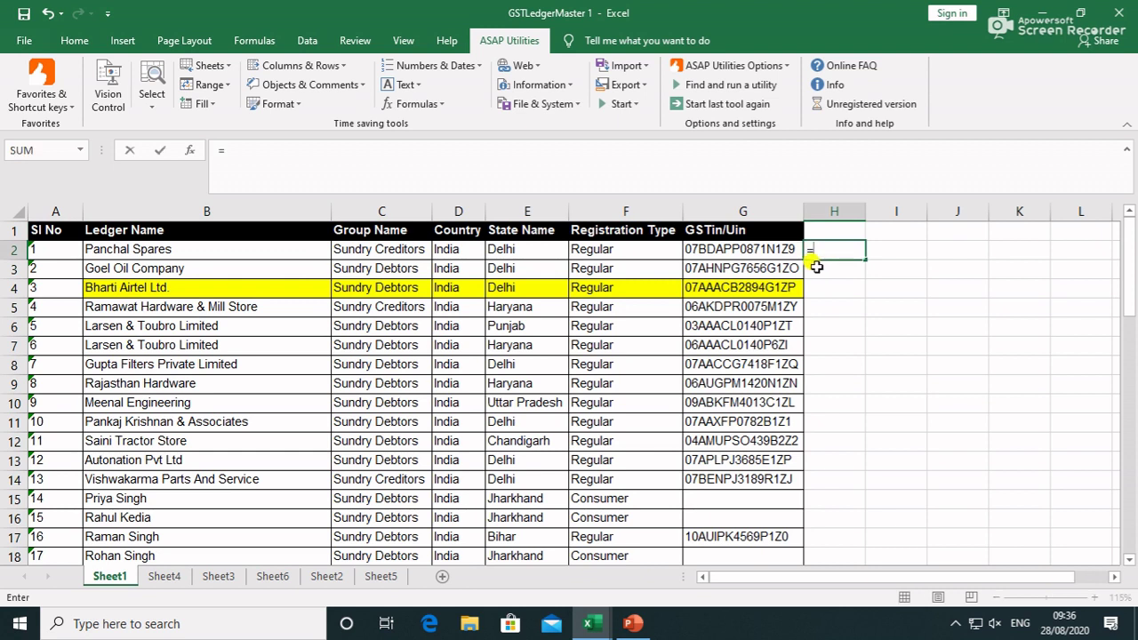
pyautogui.write('upp')
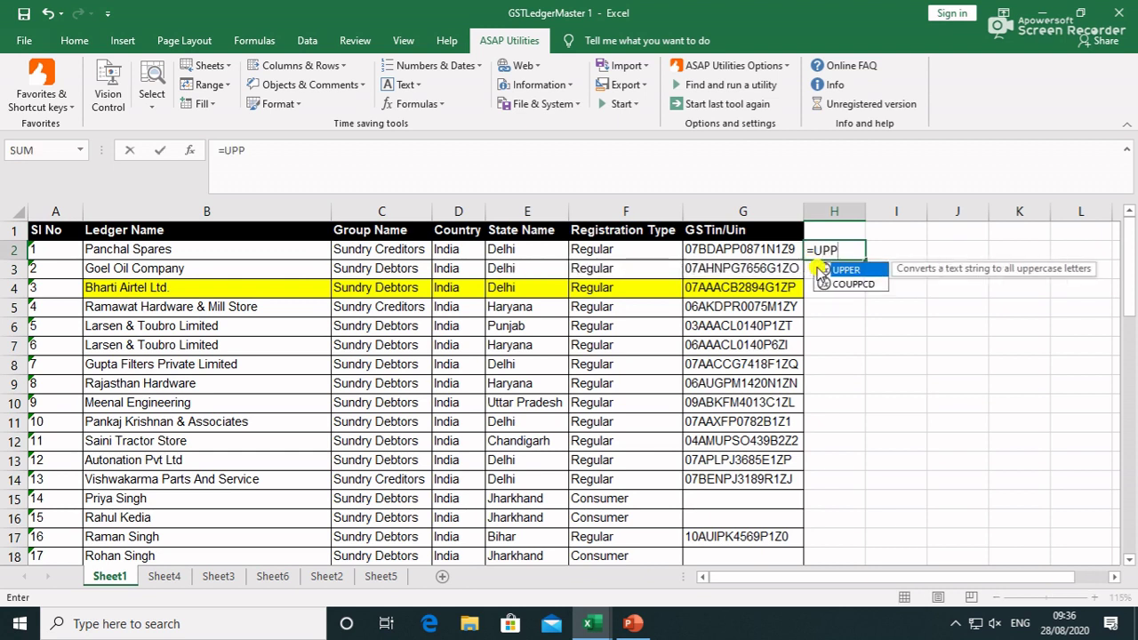
pyautogui.press('Tab')
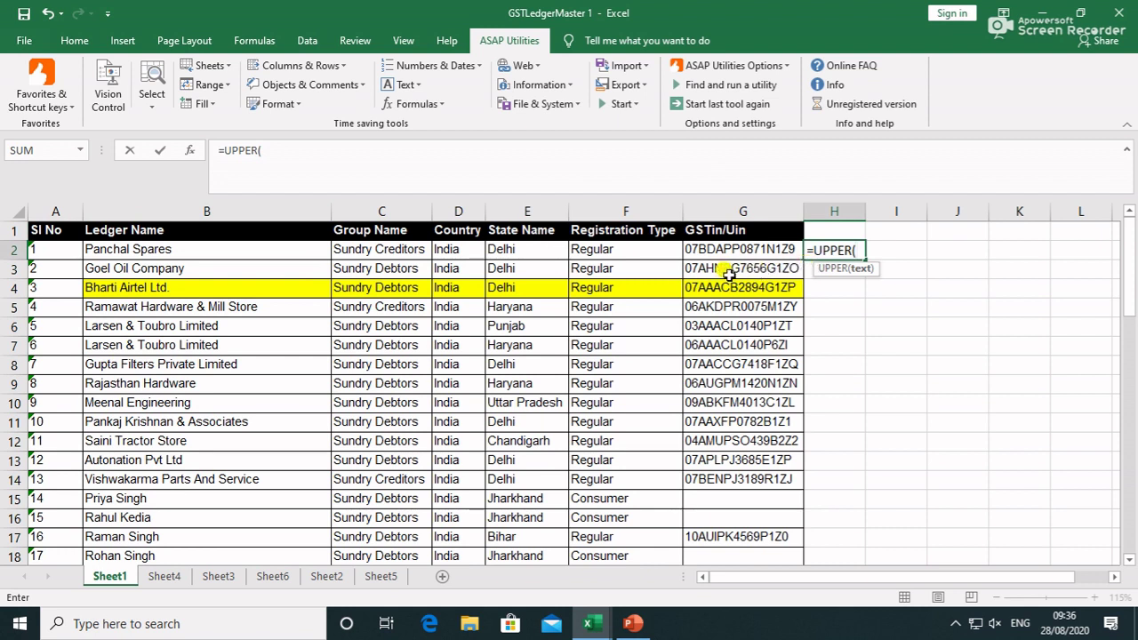
pyautogui.click(270, 254)
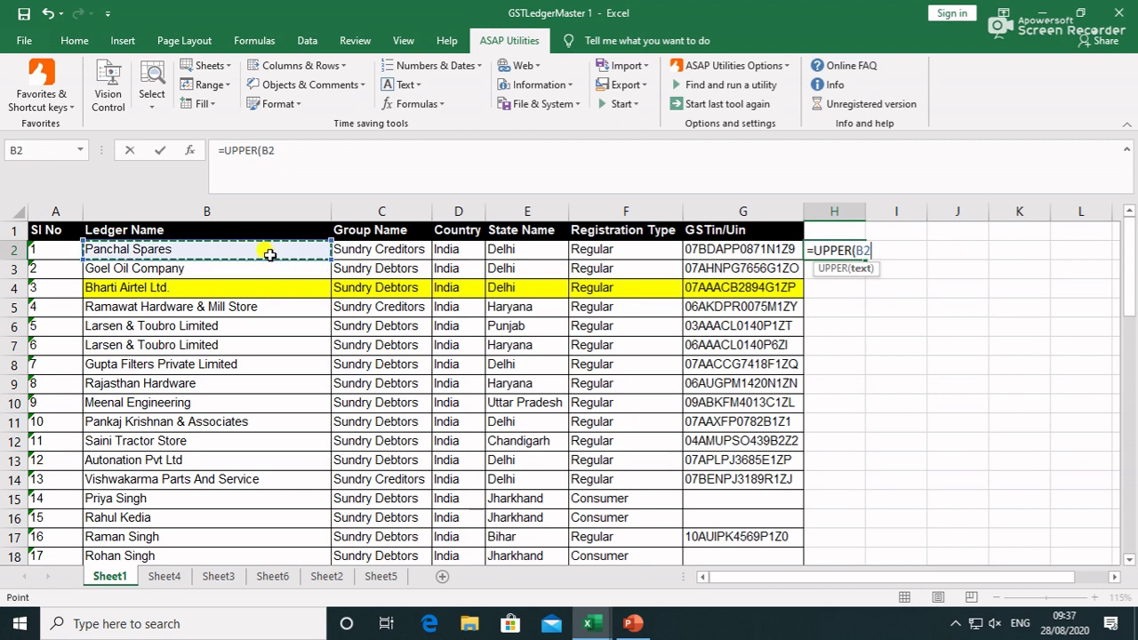
pyautogui.write(')')
pyautogui.press('Return')
pyautogui.press('Up')
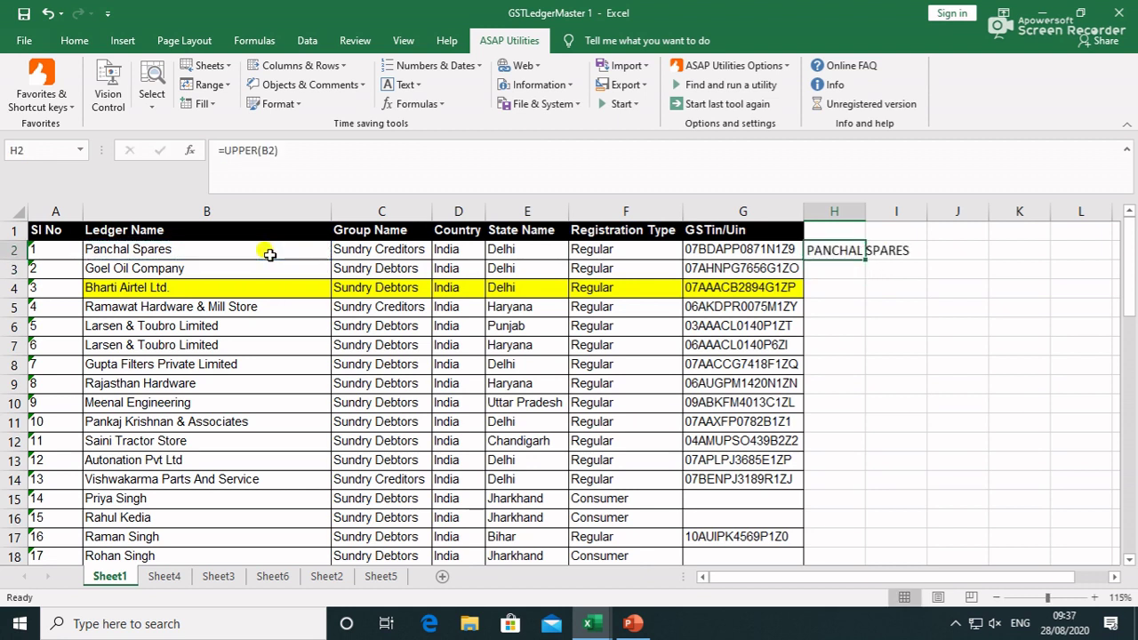
pyautogui.doubleClick(863, 261)
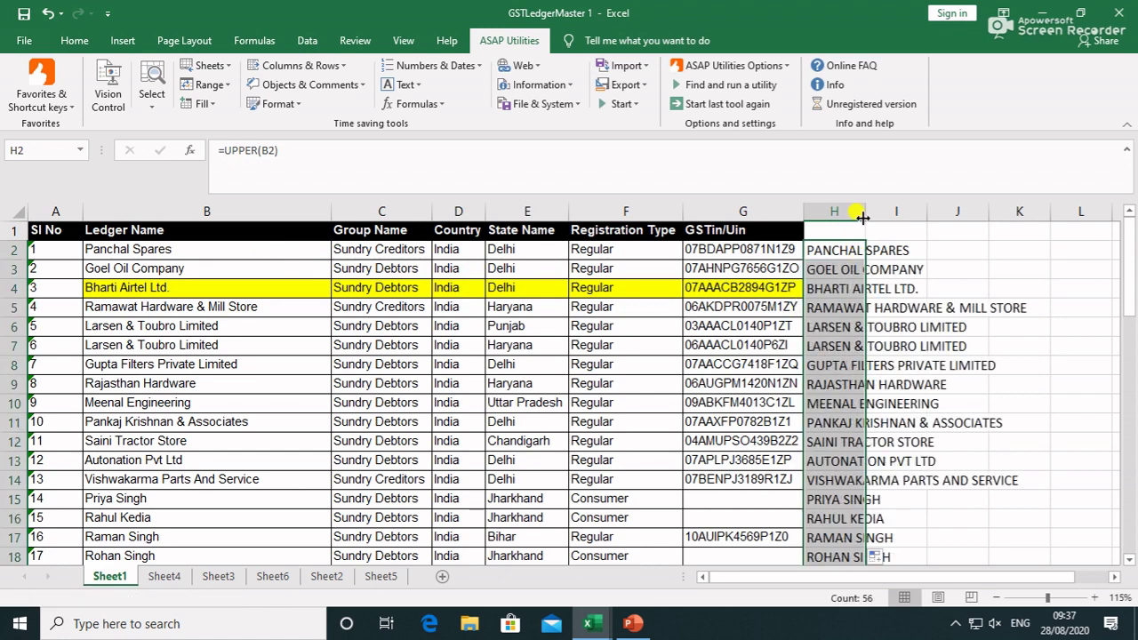
pyautogui.press('Delete')
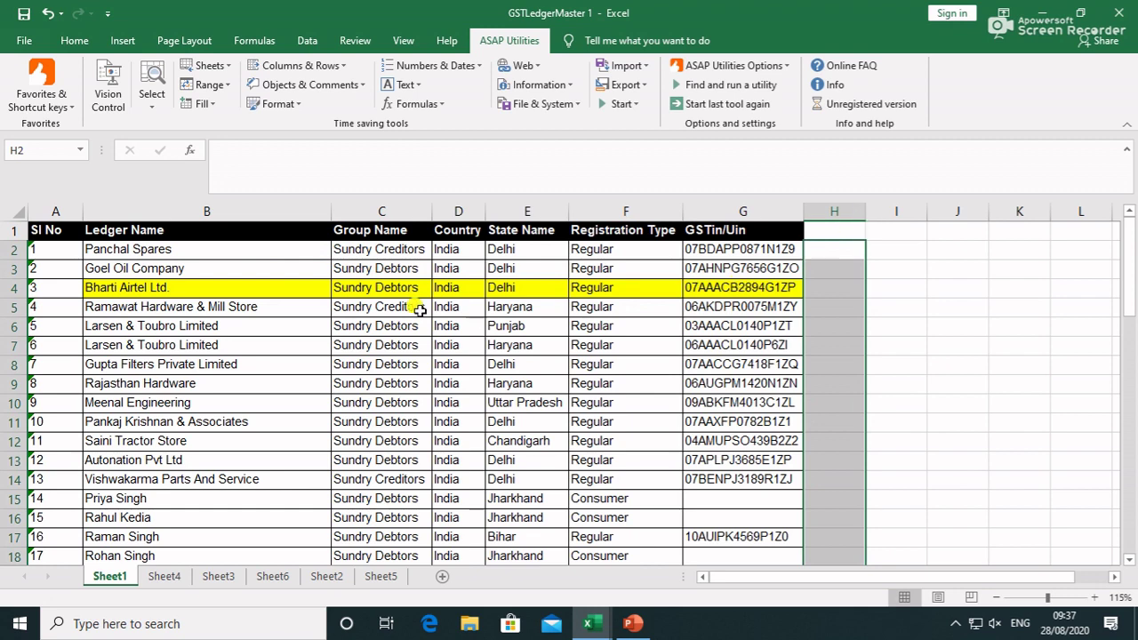
# Convert ledger names B2:B57 to uppercase with ASAP Utilities' Change to UPPERcase
pyautogui.click(192, 252)
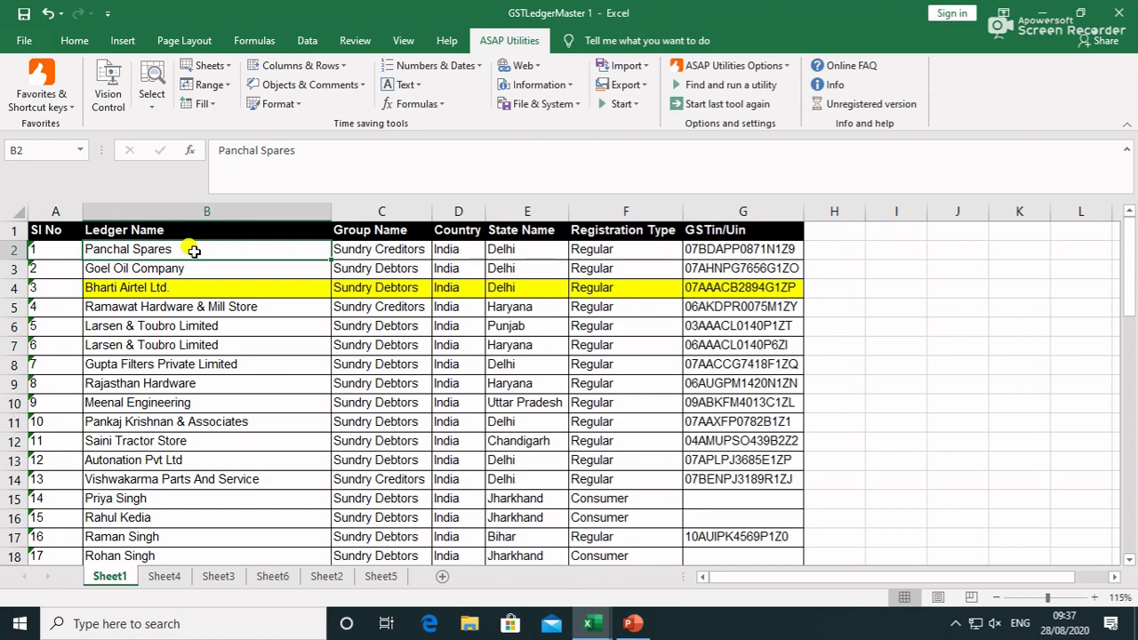
pyautogui.hotkey('ctrl', 'shift', 'Down')
pyautogui.scroll(13, 193, 252)
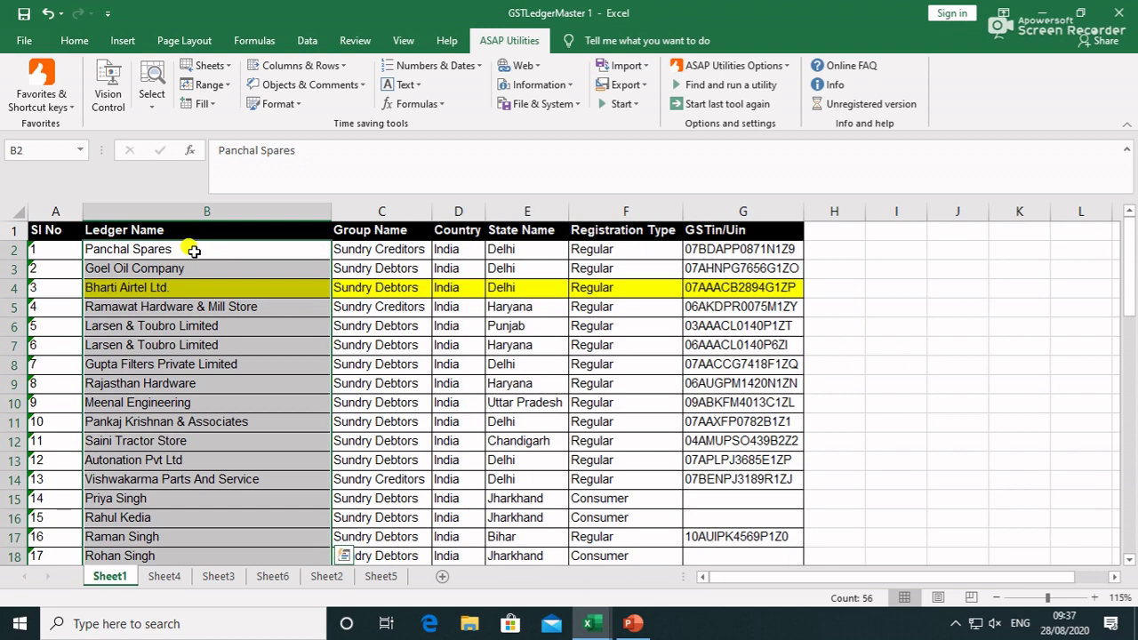
pyautogui.click(418, 85)
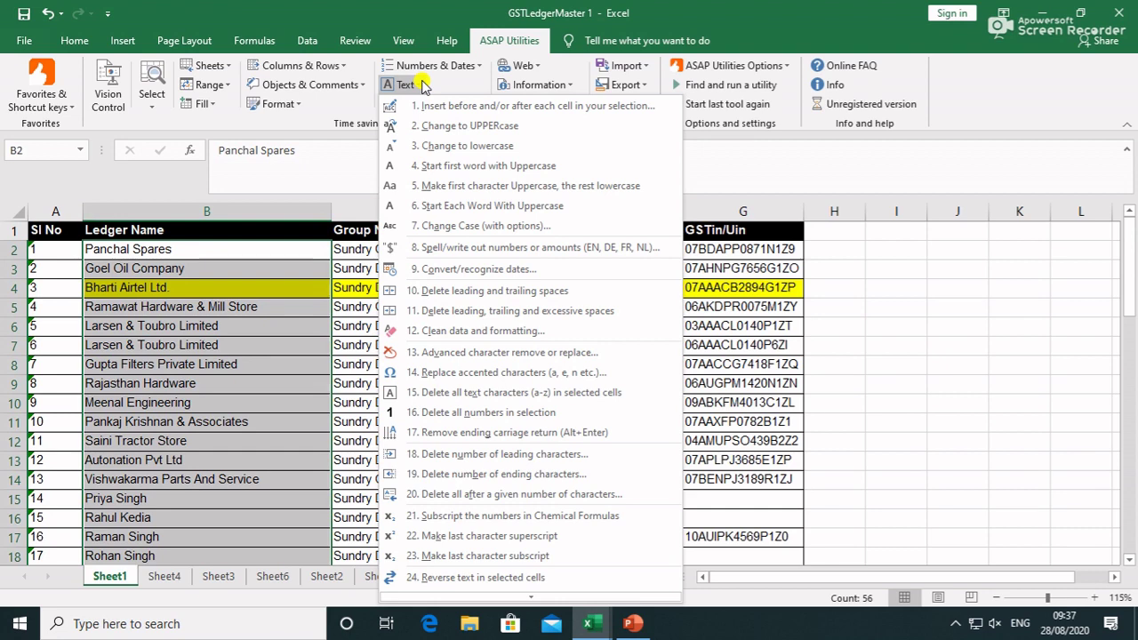
pyautogui.click(478, 127)
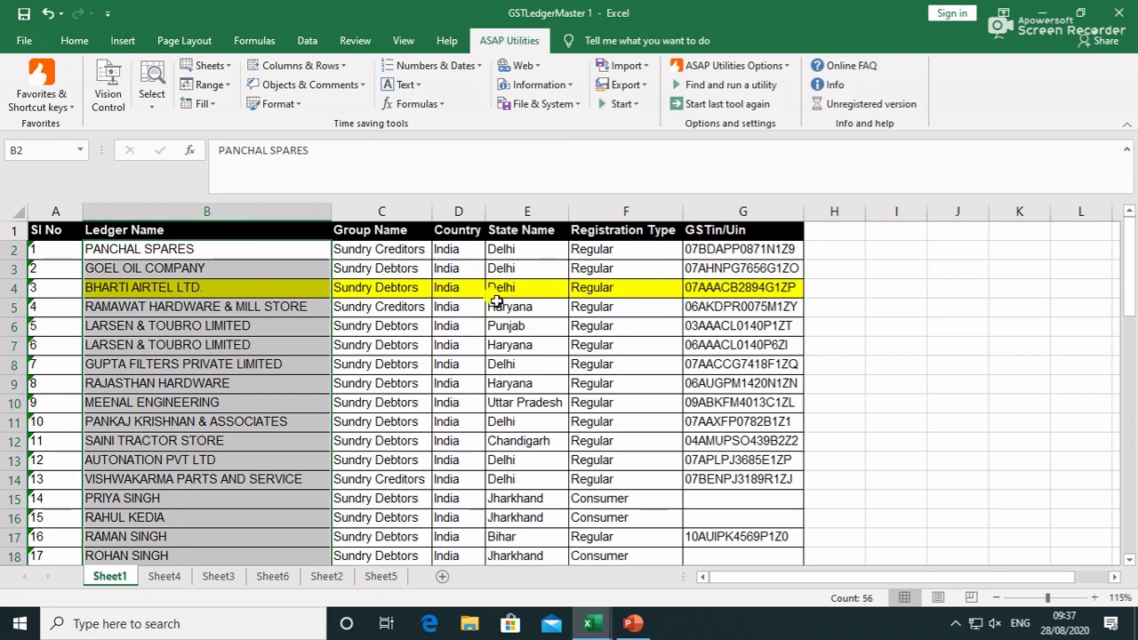
pyautogui.click(389, 252)
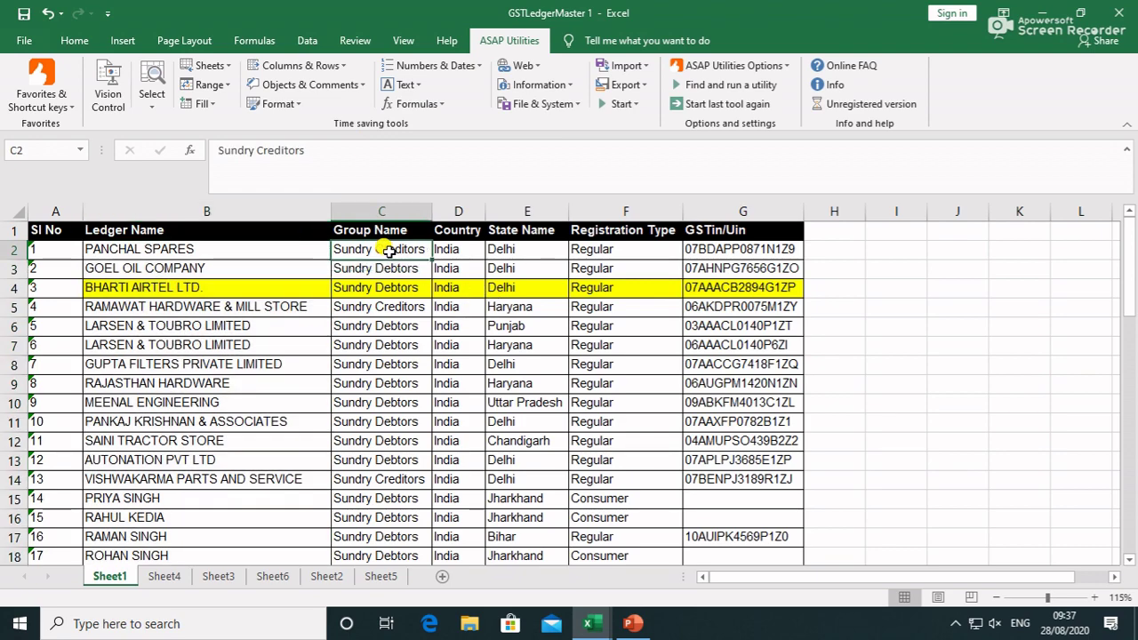
# Change group names C2:C57 to lowercase using ASAP Utilities' Change to lowercase
pyautogui.hotkey('ctrl', 'shift', 'Down')
pyautogui.scroll(13, 389, 252)
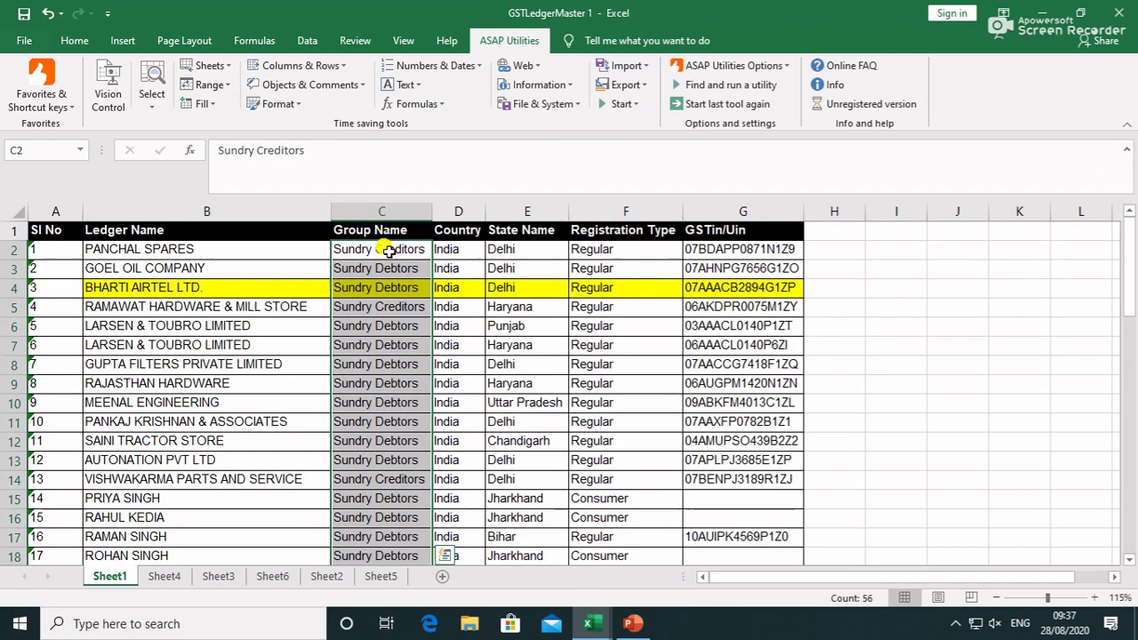
pyautogui.click(402, 84)
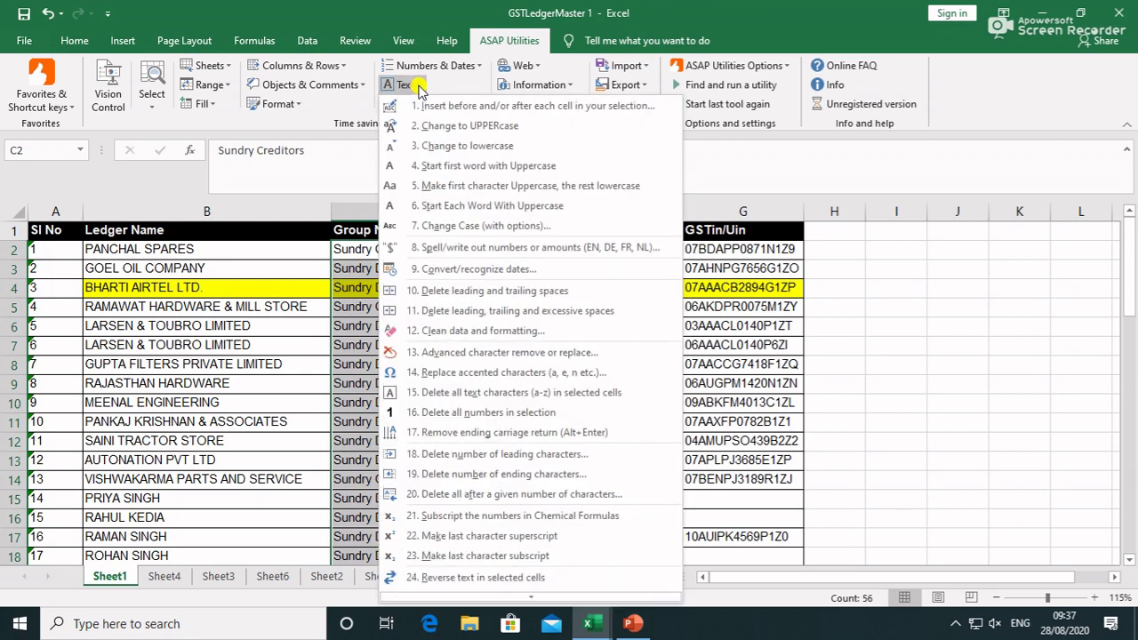
pyautogui.click(454, 146)
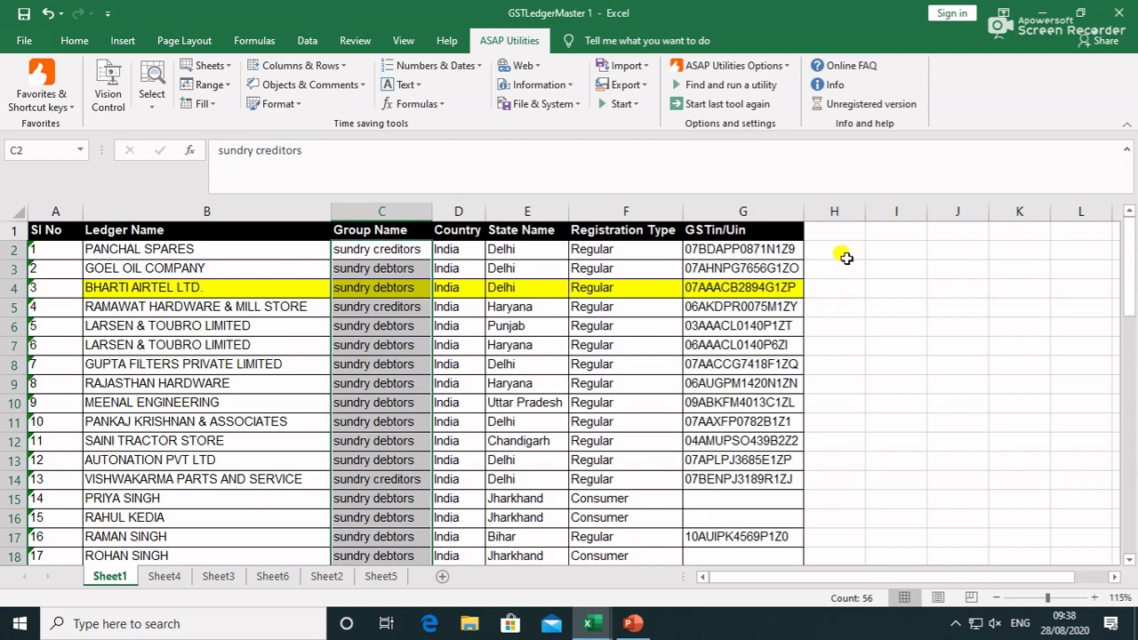
pyautogui.click(846, 256)
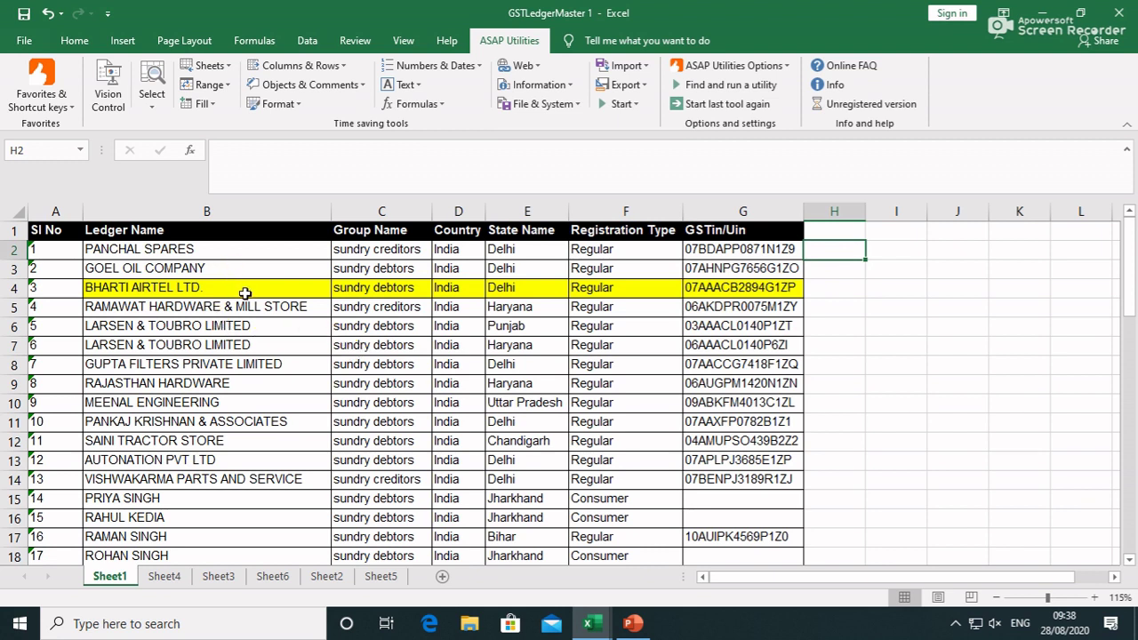
# Insert blank rows at rows 8, 14 and 18 of the ledger table
pyautogui.click(304, 64)
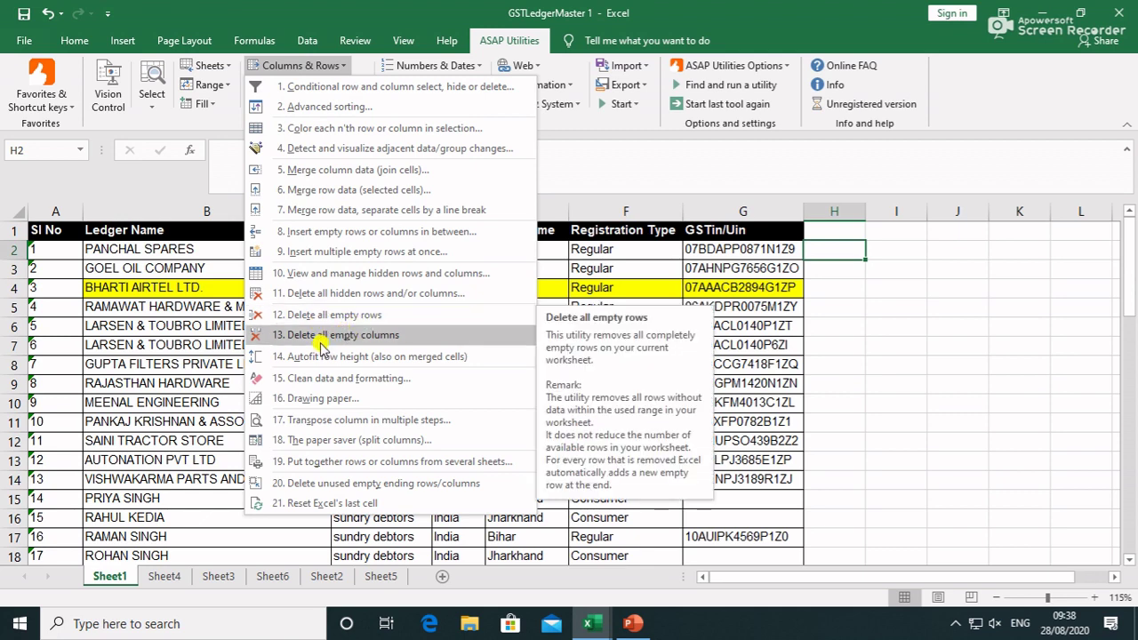
pyautogui.click(394, 343)
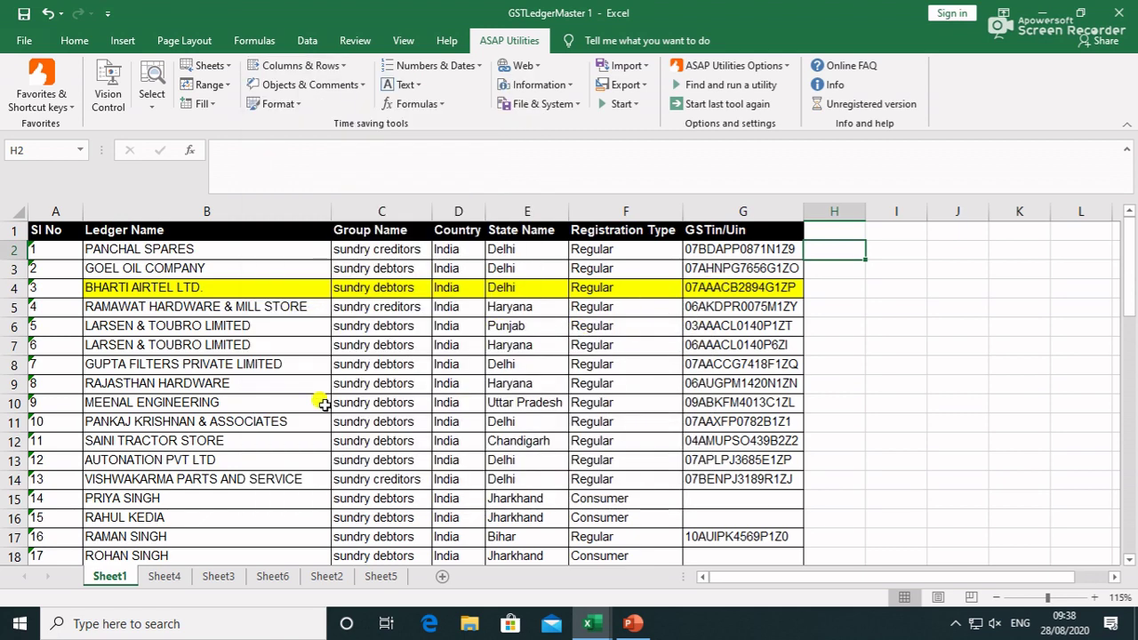
pyautogui.click(10, 363)
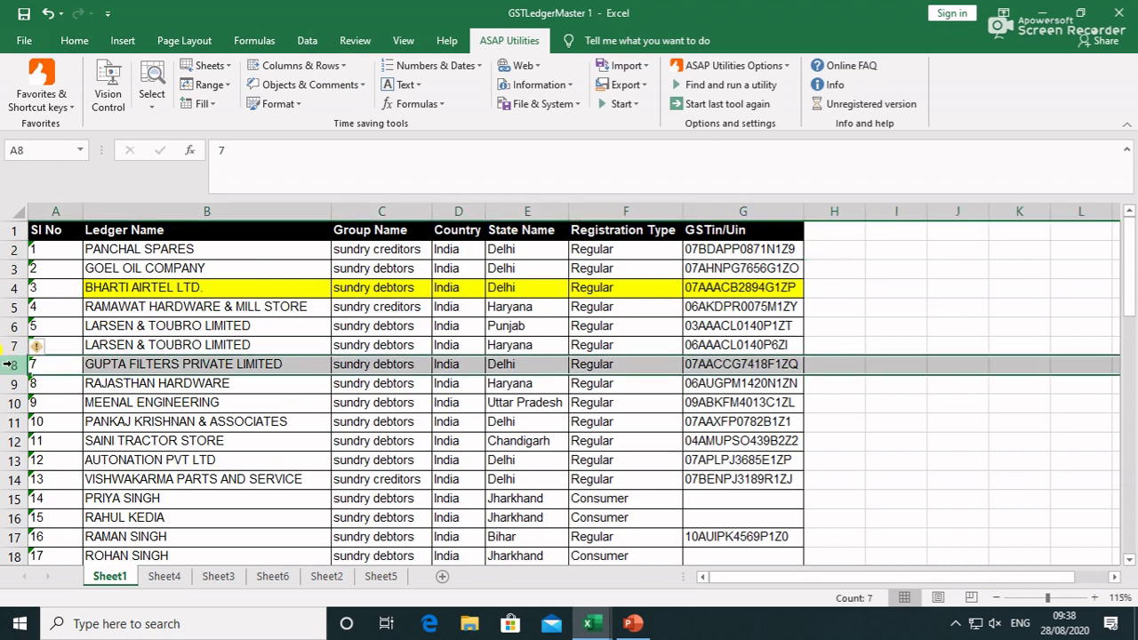
pyautogui.hotkey('ctrl', 'shift', '+')
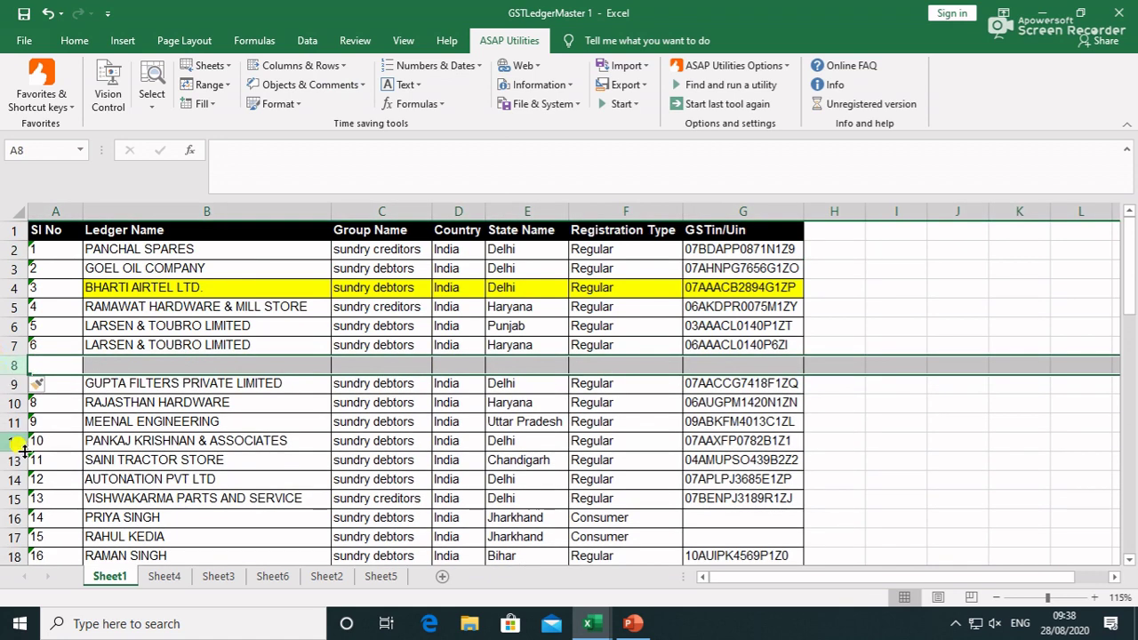
pyautogui.click(11, 479)
pyautogui.hotkey('ctrl', 'shift', '+')
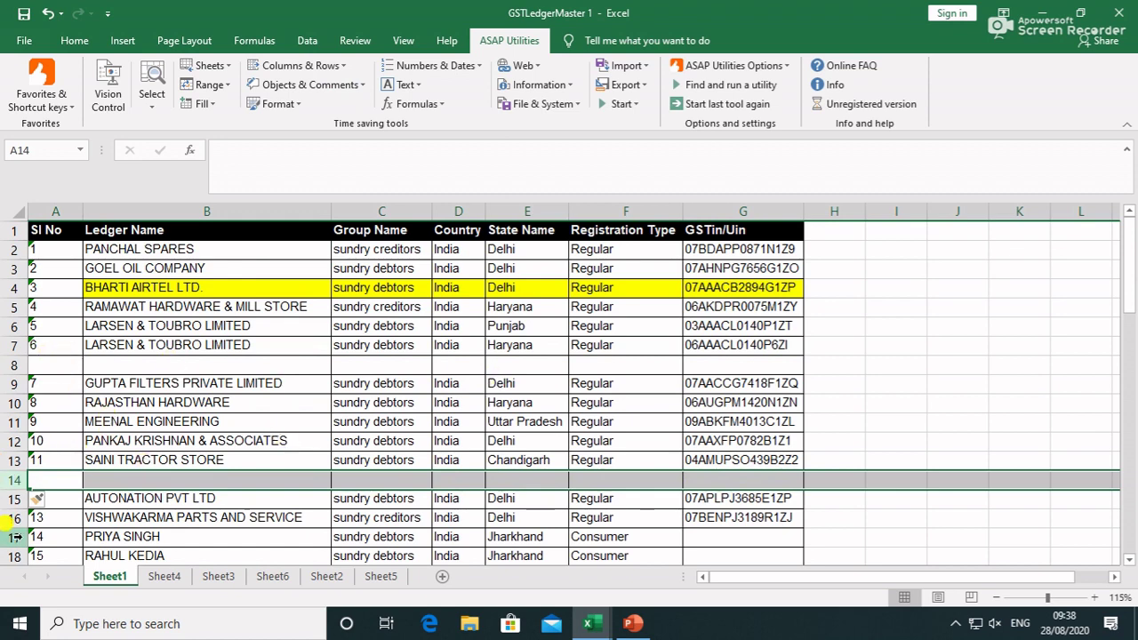
pyautogui.scroll(-1, 5, 498)
pyautogui.click(9, 499)
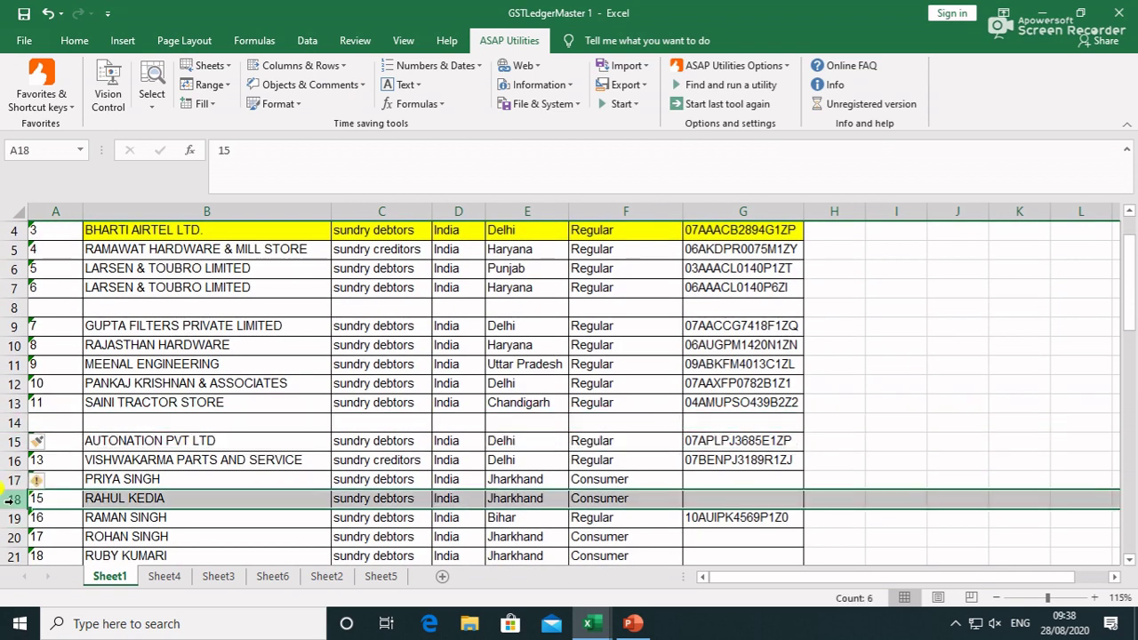
pyautogui.hotkey('ctrl', 'shift', '+')
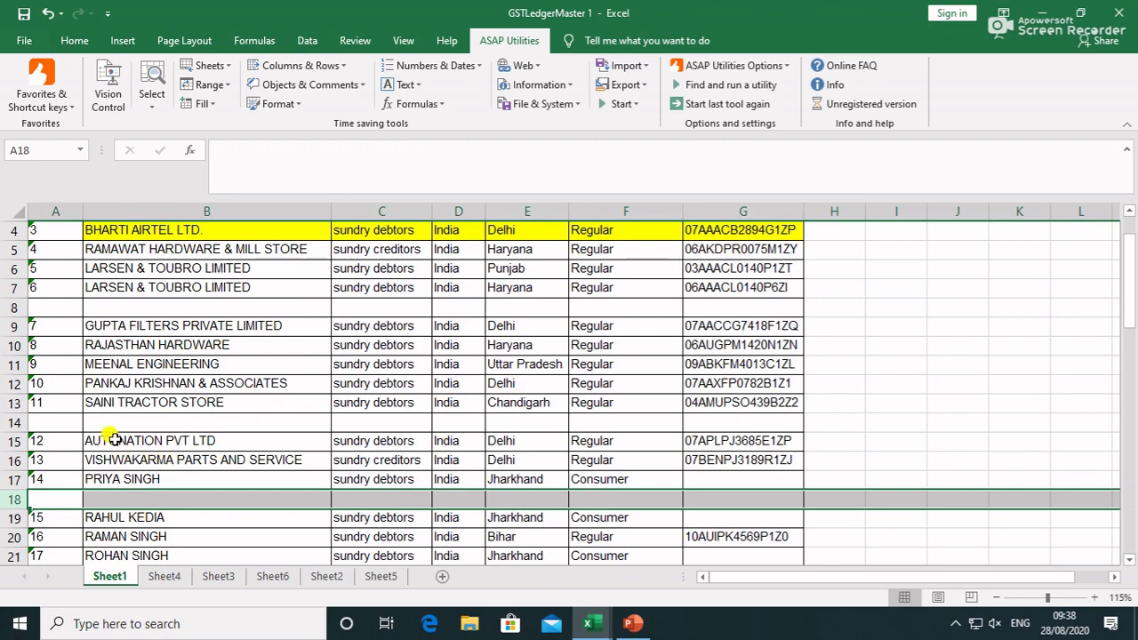
pyautogui.scroll(1, 112, 440)
# Select empty rows 8, 14 and 18 together using Ctrl on the row headers
pyautogui.click(44, 366)
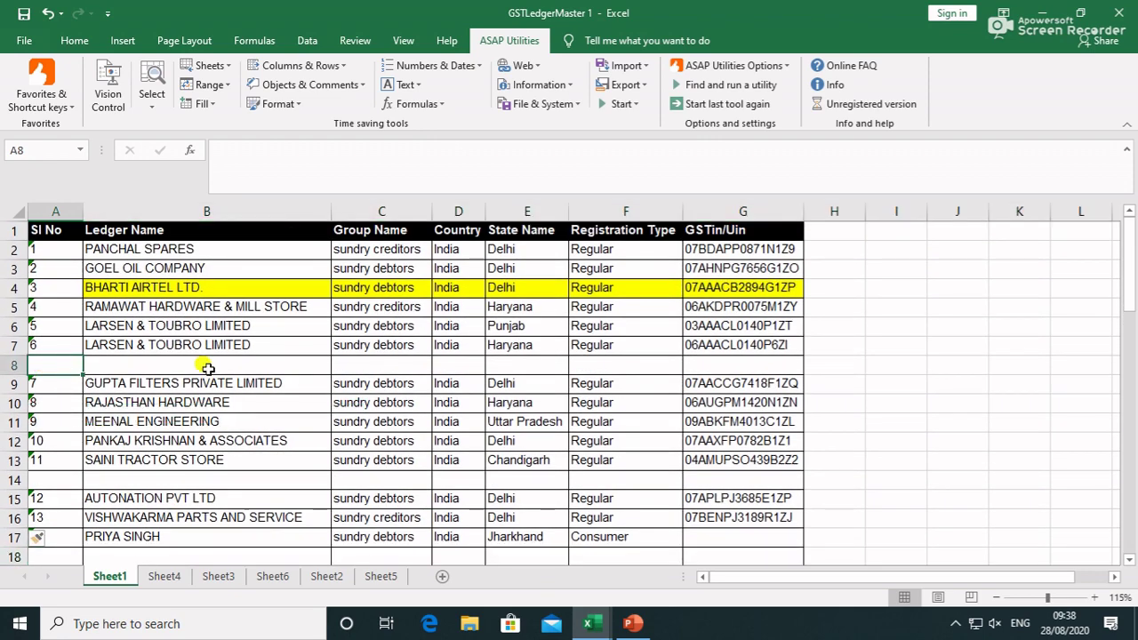
pyautogui.scroll(-1, 62, 462)
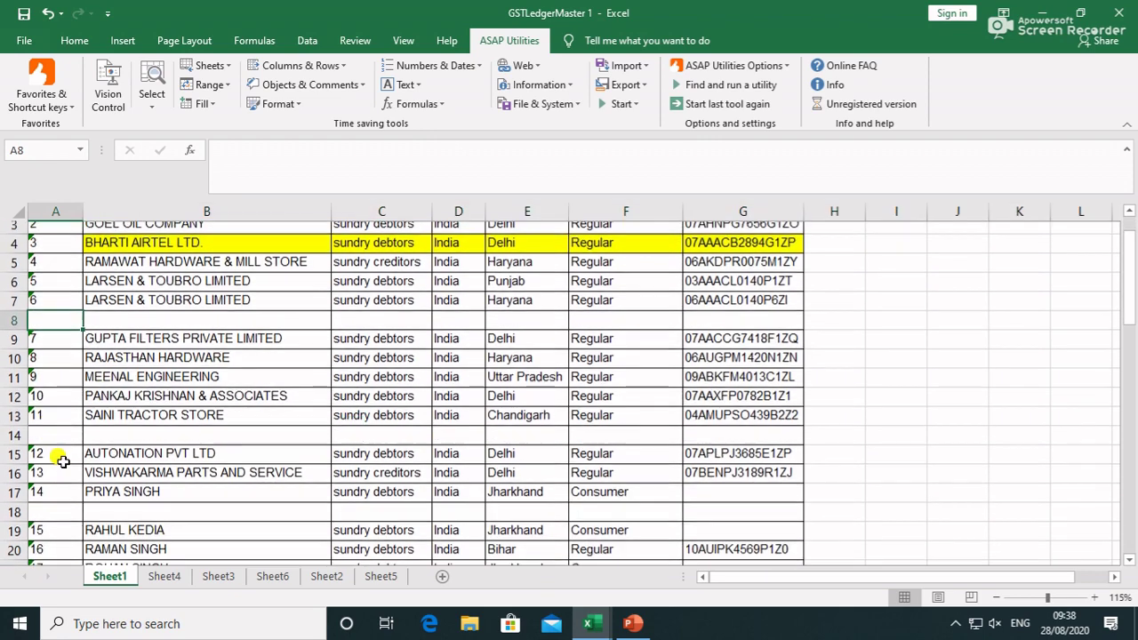
pyautogui.scroll(-1, 33, 496)
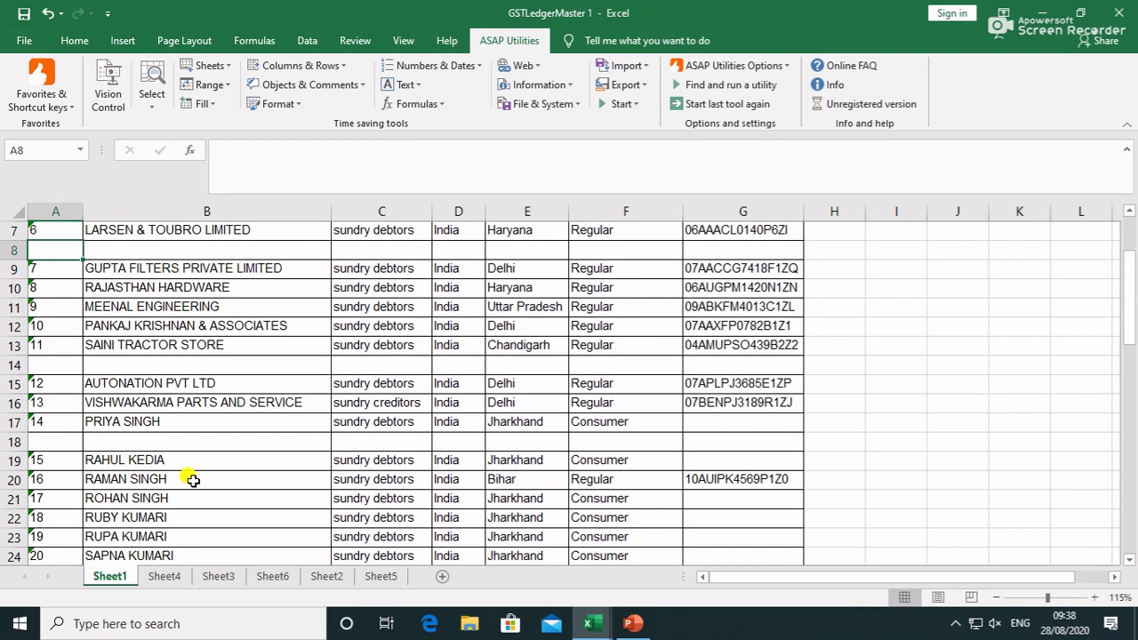
pyautogui.scroll(2, 184, 475)
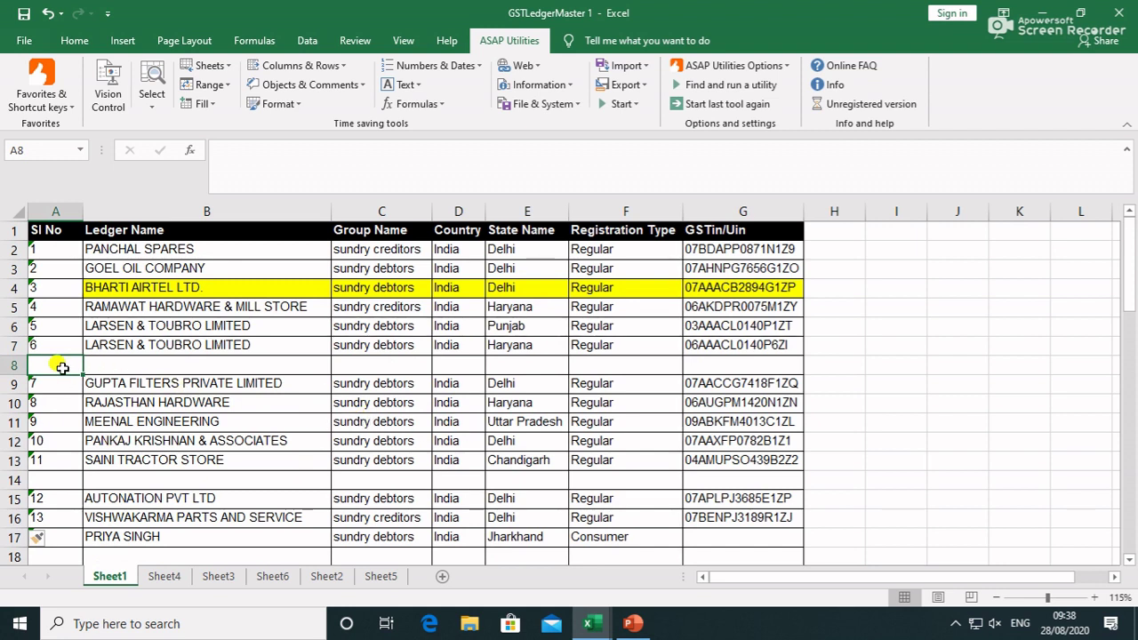
pyautogui.click(9, 366)
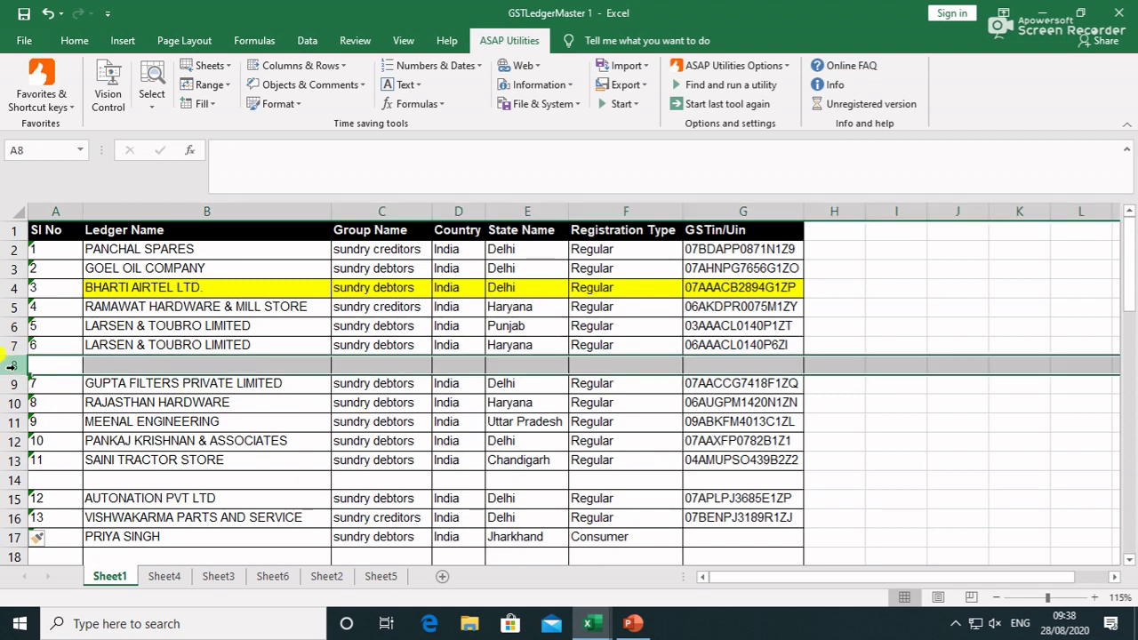
pyautogui.keyDown('ctrl'); pyautogui.click(11, 480); pyautogui.keyUp('ctrl')
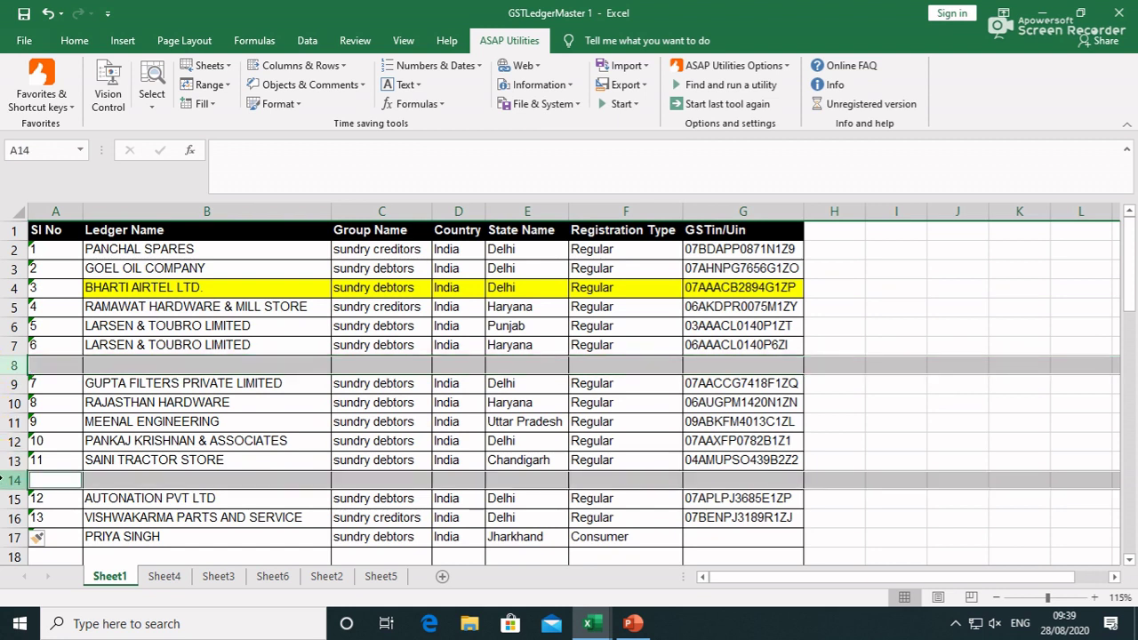
pyautogui.keyDown('ctrl'); pyautogui.click(11, 557); pyautogui.keyUp('ctrl')
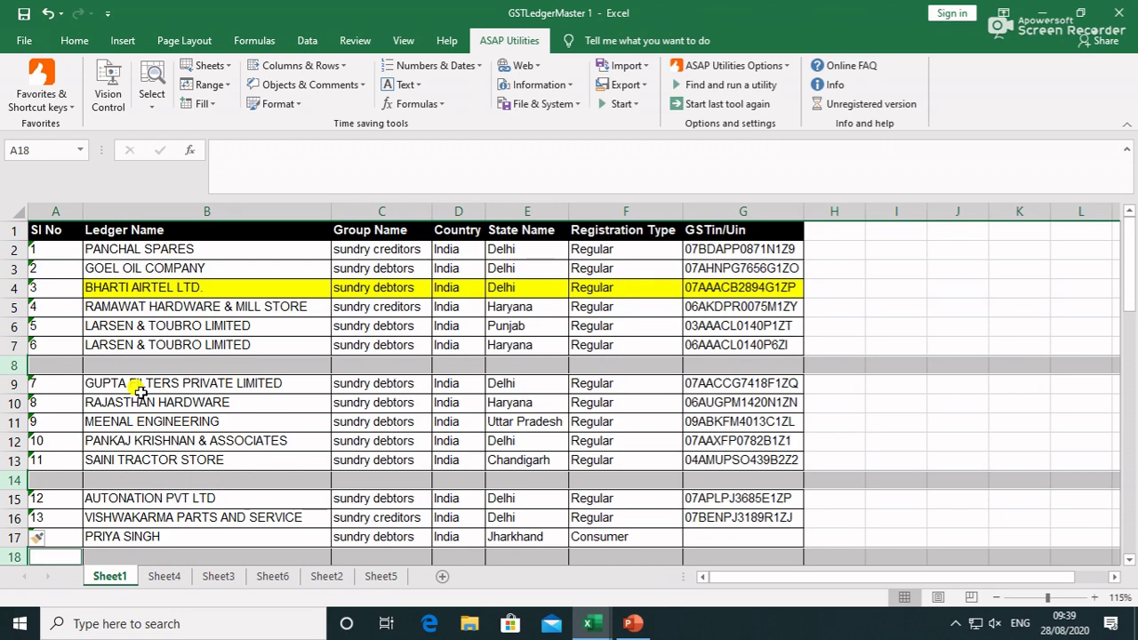
pyautogui.scroll(-13, 140, 392)
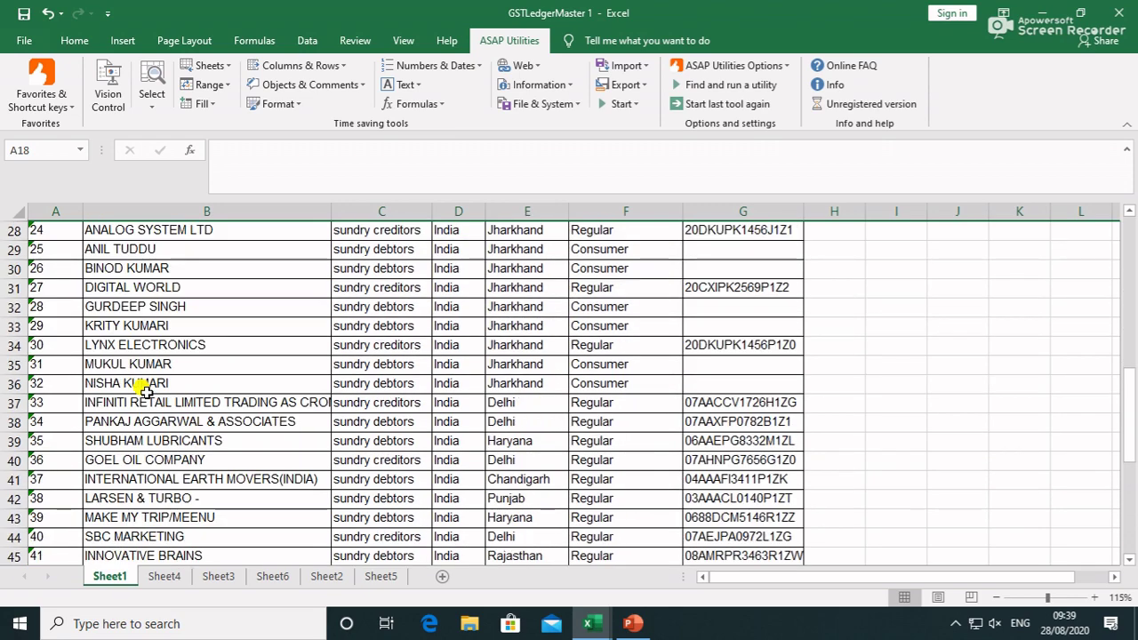
pyautogui.scroll(-3, 145, 392)
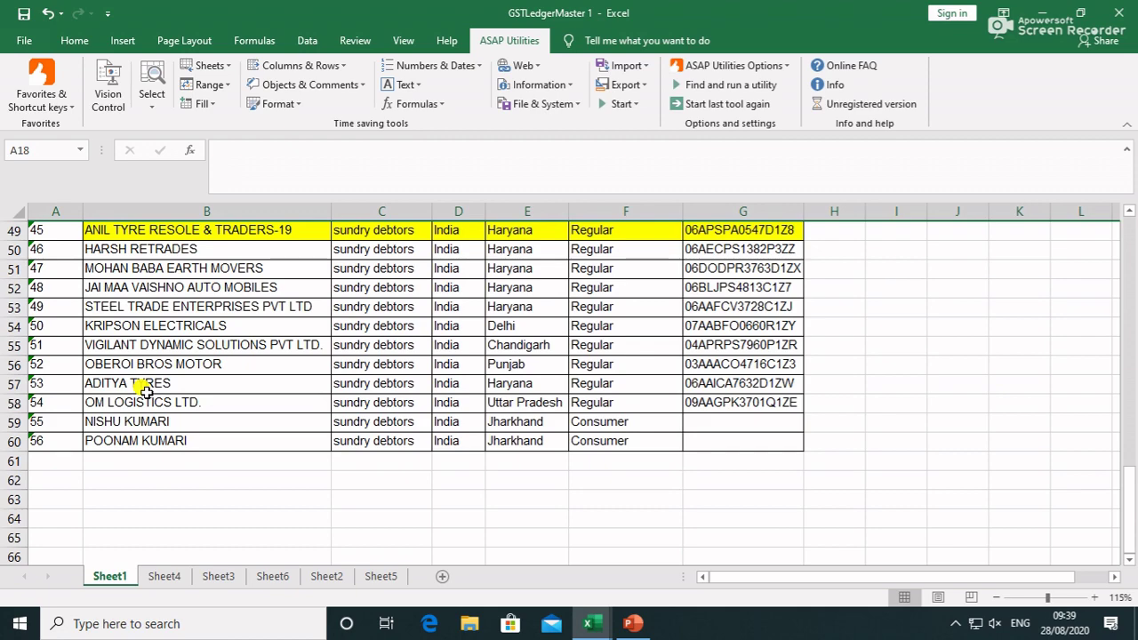
pyautogui.scroll(14, 145, 392)
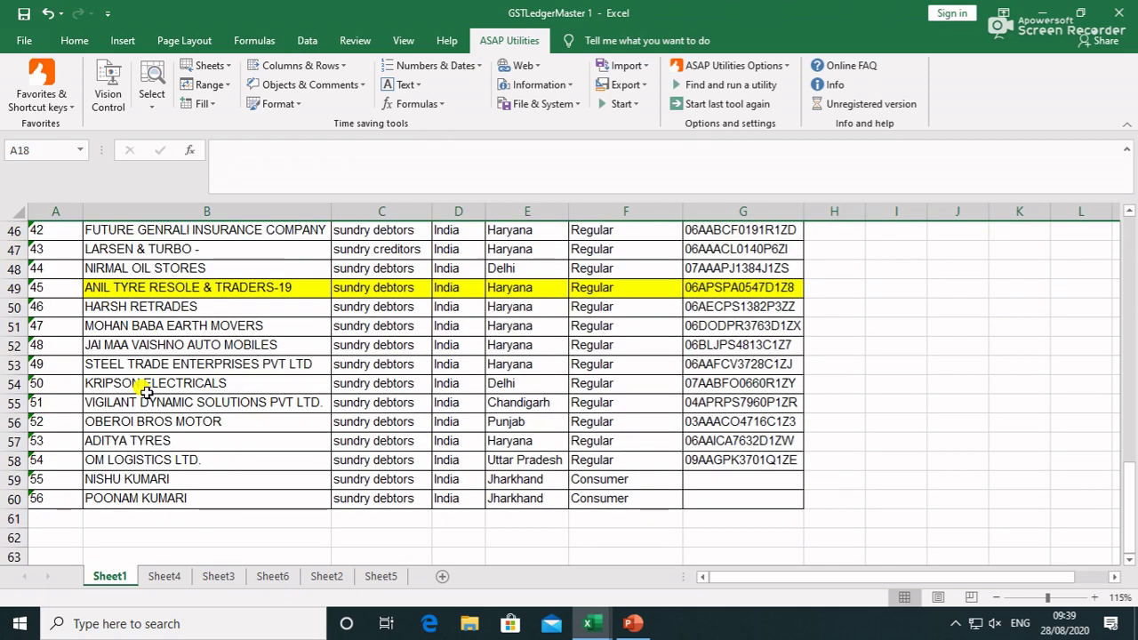
pyautogui.scroll(2, 145, 392)
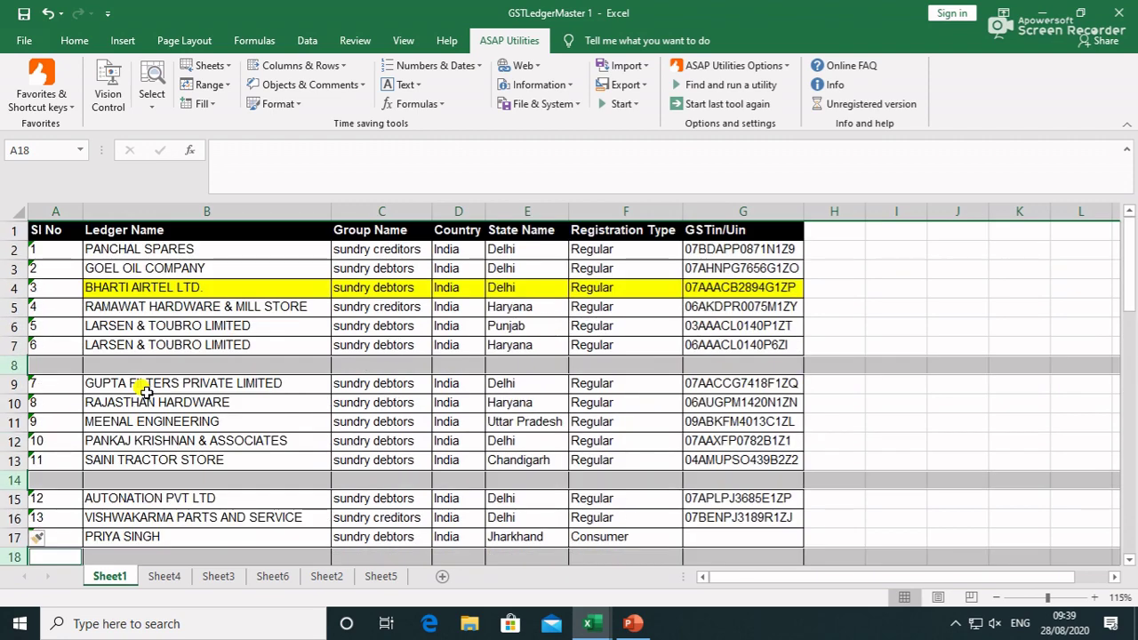
# Run ASAP Utilities' Delete all empty rows on the entire sheet and confirm
pyautogui.click(17, 212)
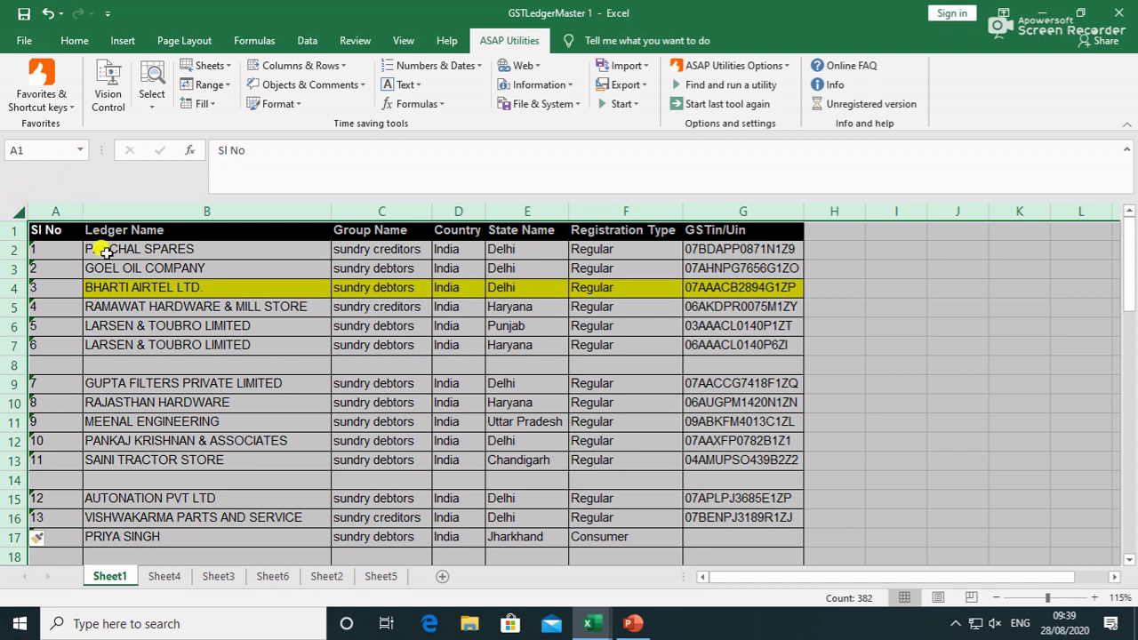
pyautogui.click(327, 72)
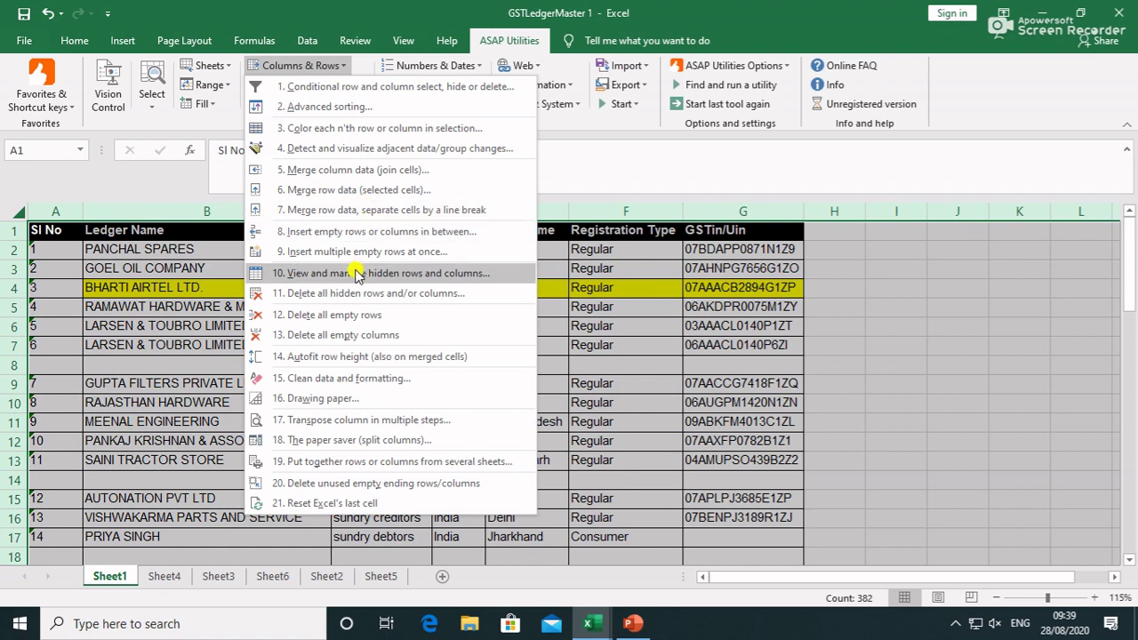
pyautogui.click(341, 317)
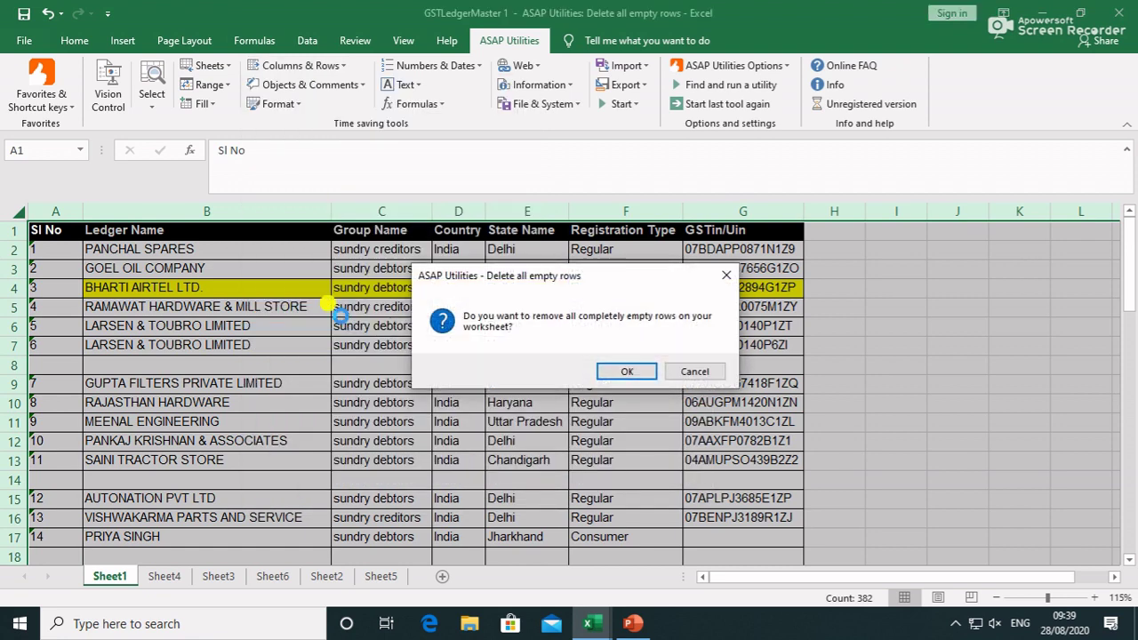
pyautogui.click(628, 372)
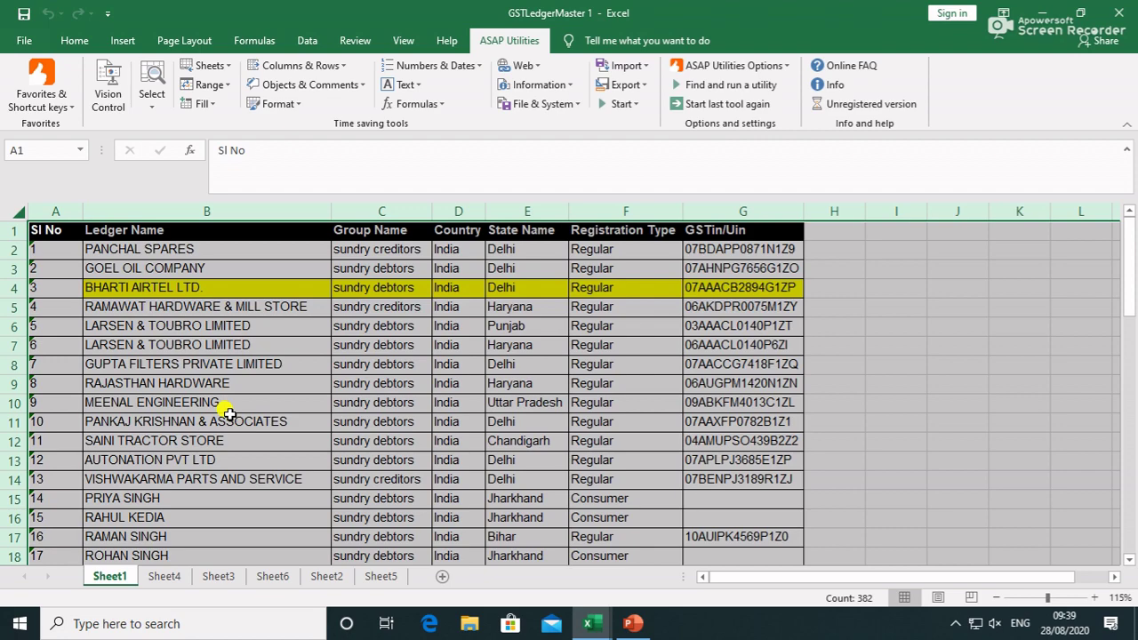
pyautogui.scroll(-3, 229, 413)
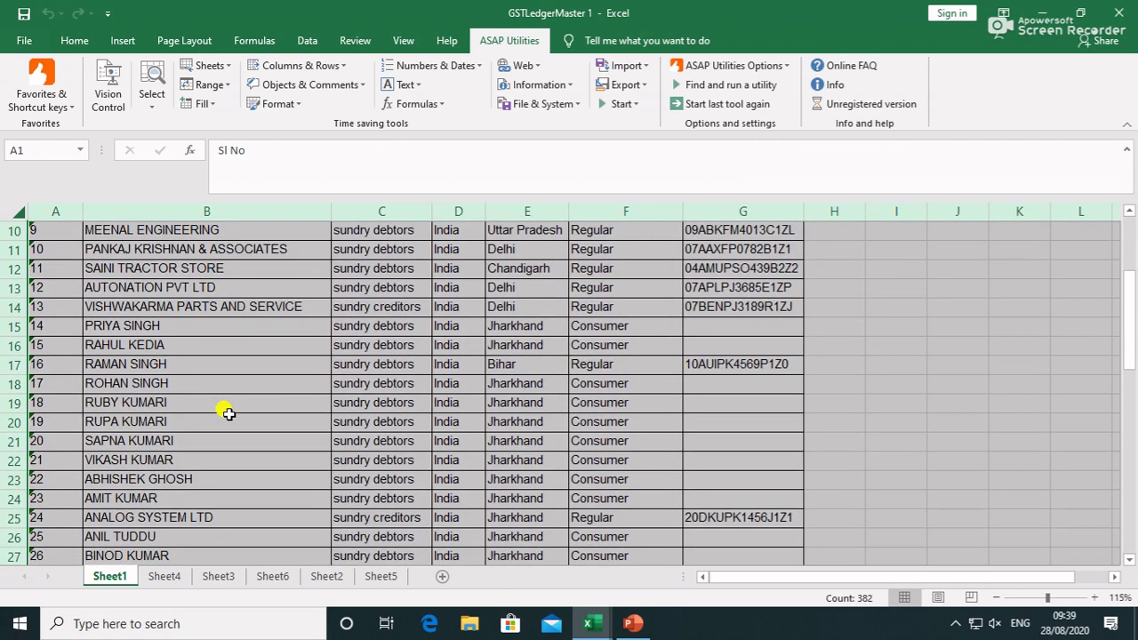
pyautogui.scroll(1, 229, 412)
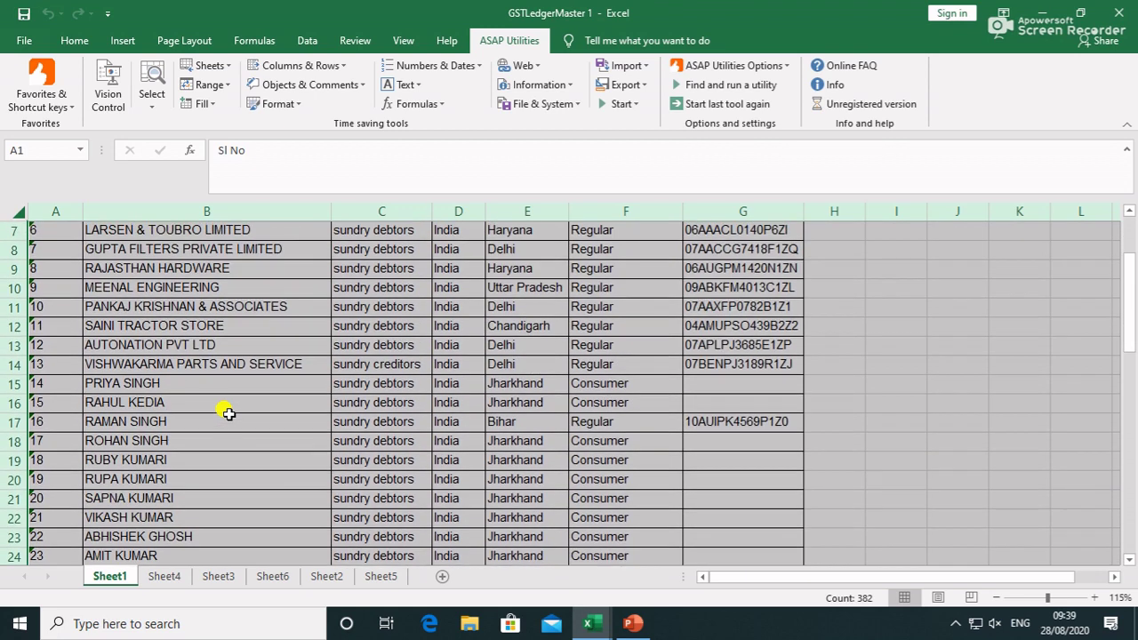
pyautogui.scroll(2, 229, 413)
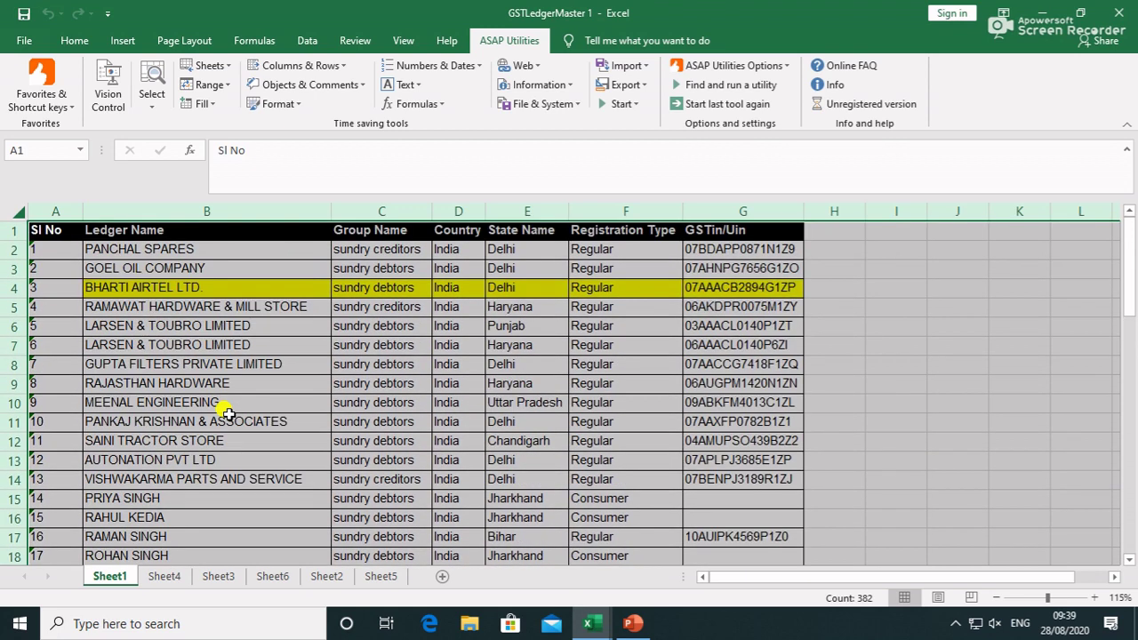
# Clear the whole-sheet selection and switch to Sheet4's Ledger Name list
pyautogui.click(229, 416)
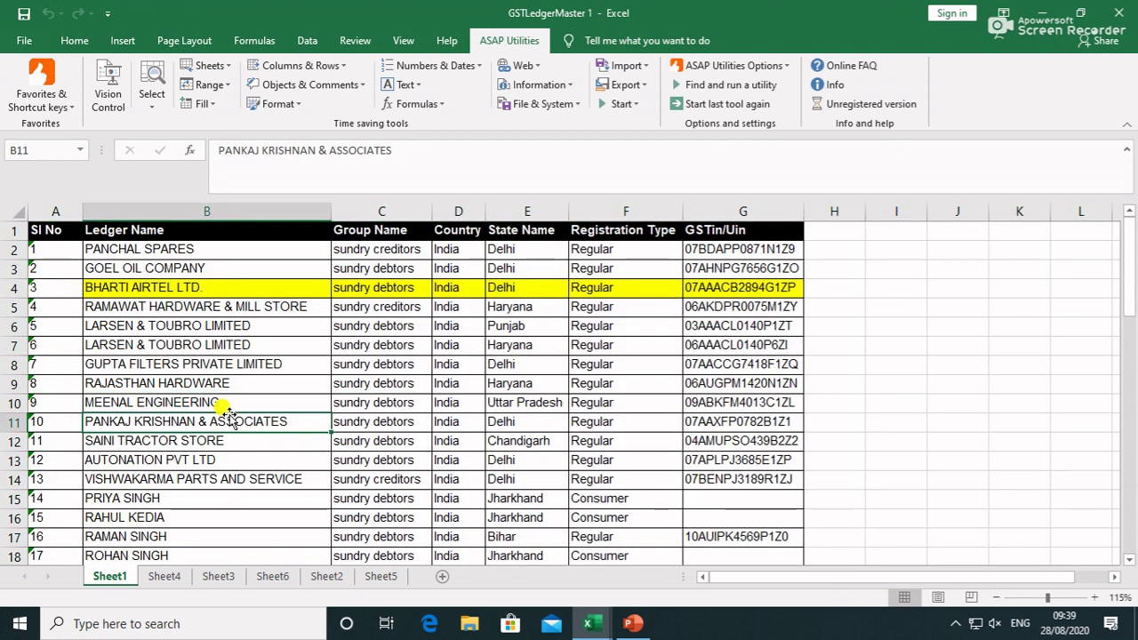
pyautogui.click(342, 69)
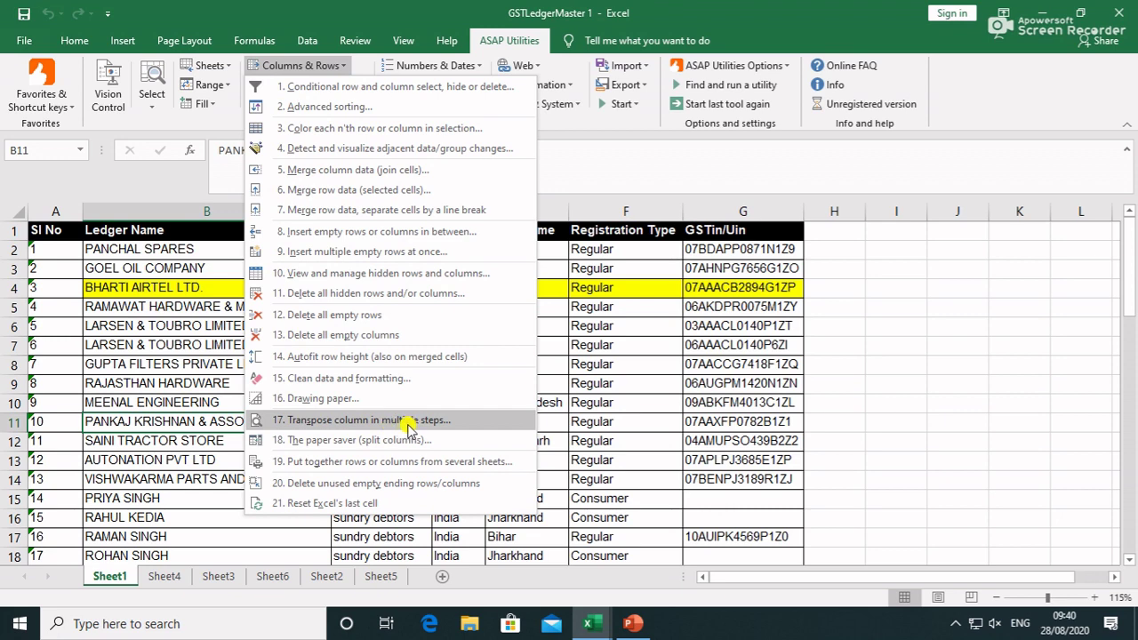
pyautogui.click(625, 348)
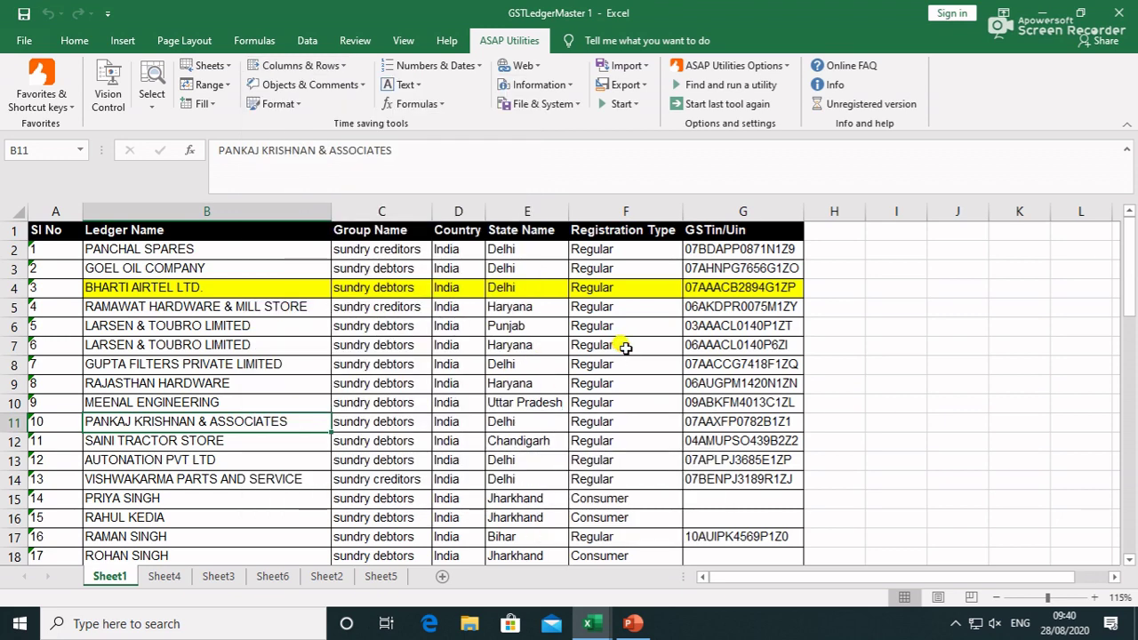
pyautogui.click(164, 576)
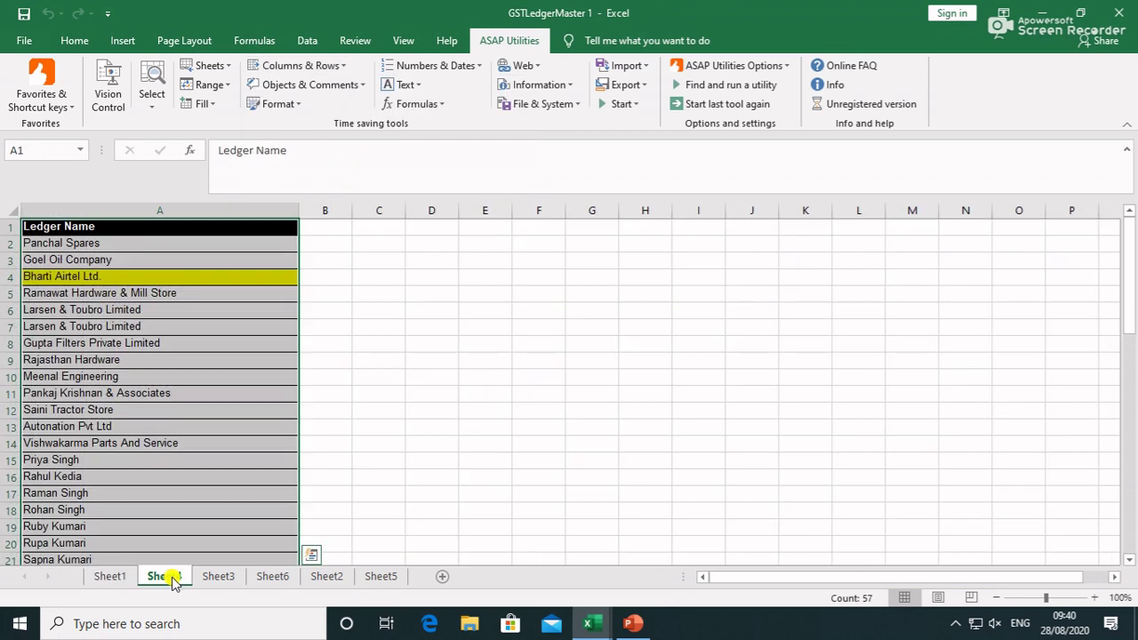
pyautogui.scroll(-3, 152, 276)
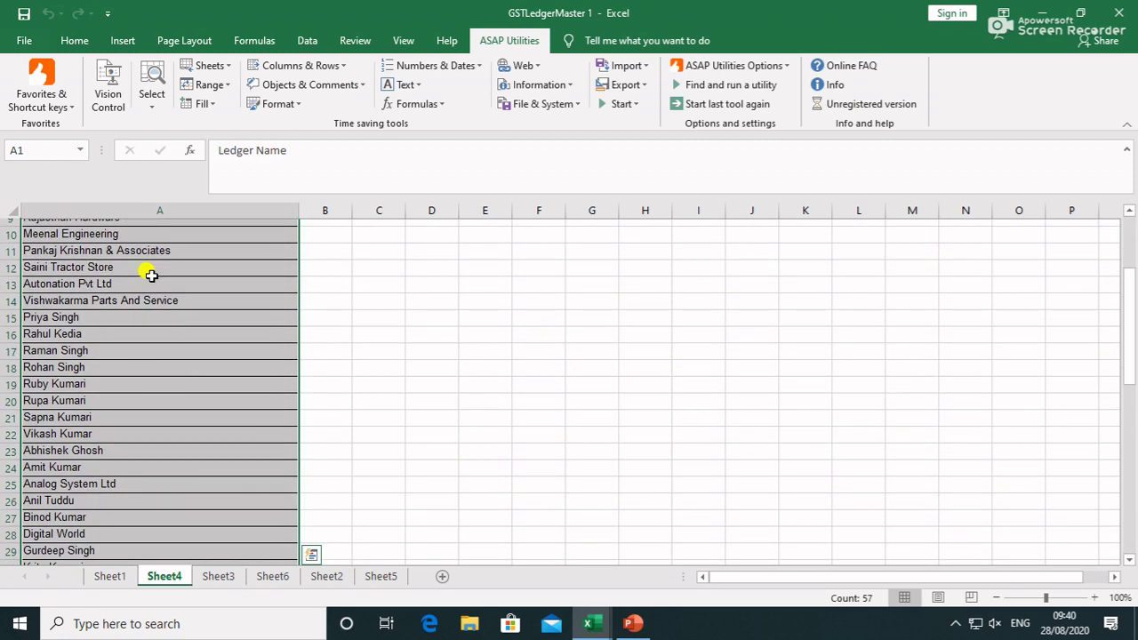
pyautogui.scroll(-4, 151, 276)
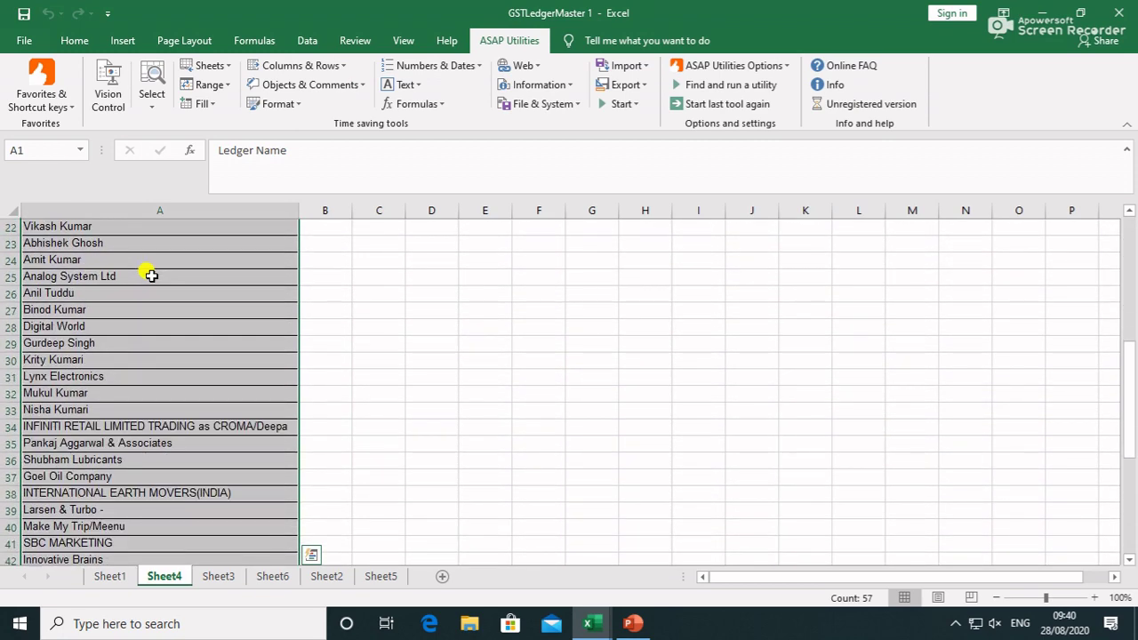
pyautogui.scroll(-1, 152, 276)
pyautogui.scroll(8, 444, 292)
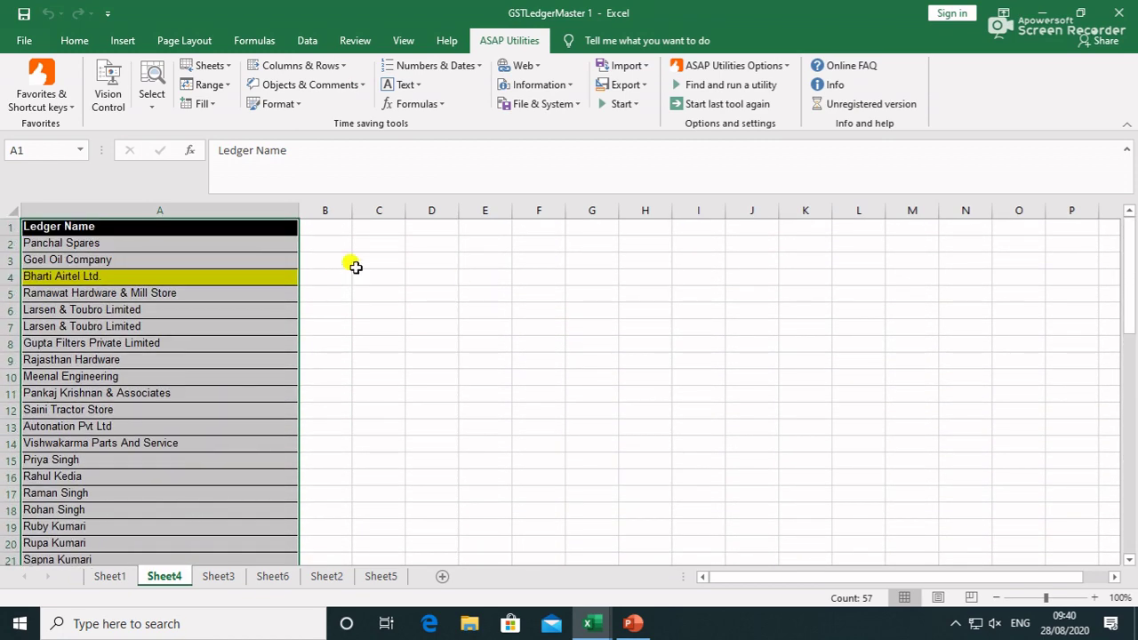
# Select the Ledger Name column A on Sheet4 and bring up the Columns & Rows utilities
pyautogui.click(340, 211)
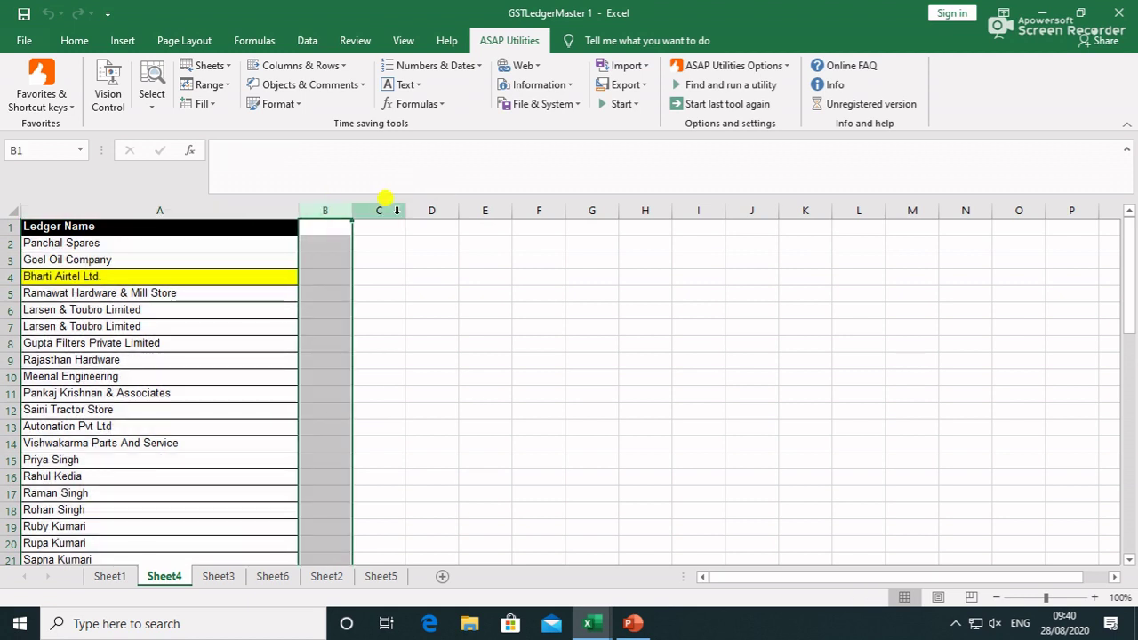
pyautogui.click(384, 211)
pyautogui.click(437, 210)
pyautogui.click(484, 211)
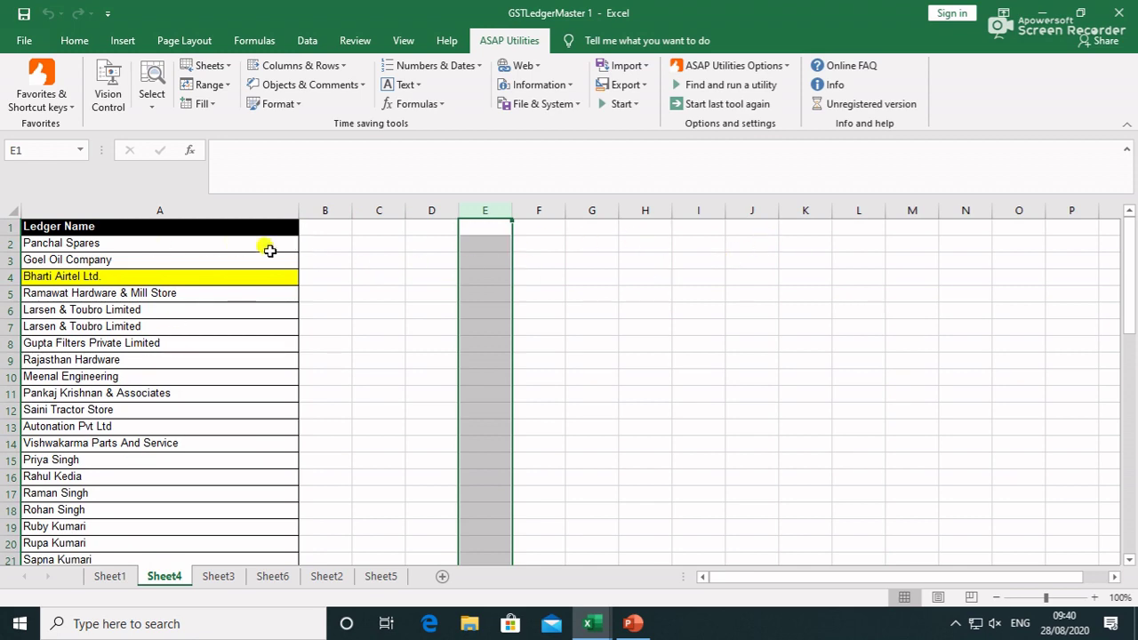
pyautogui.scroll(-5, 120, 381)
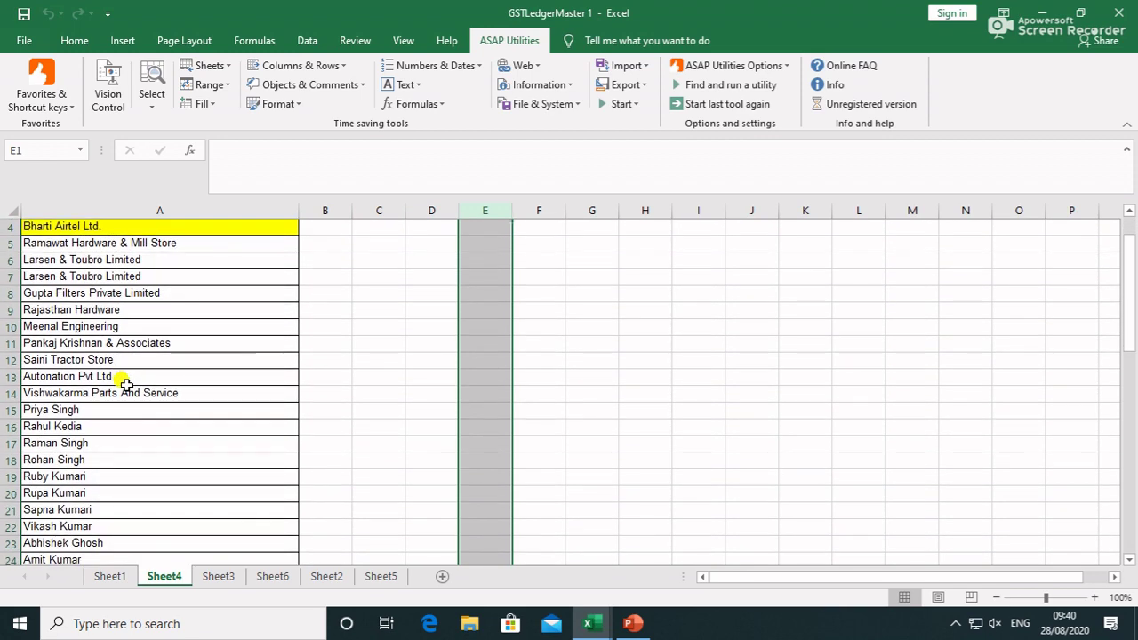
pyautogui.scroll(-3, 126, 385)
pyautogui.moveTo(126, 379); pyautogui.dragTo(160, 527)
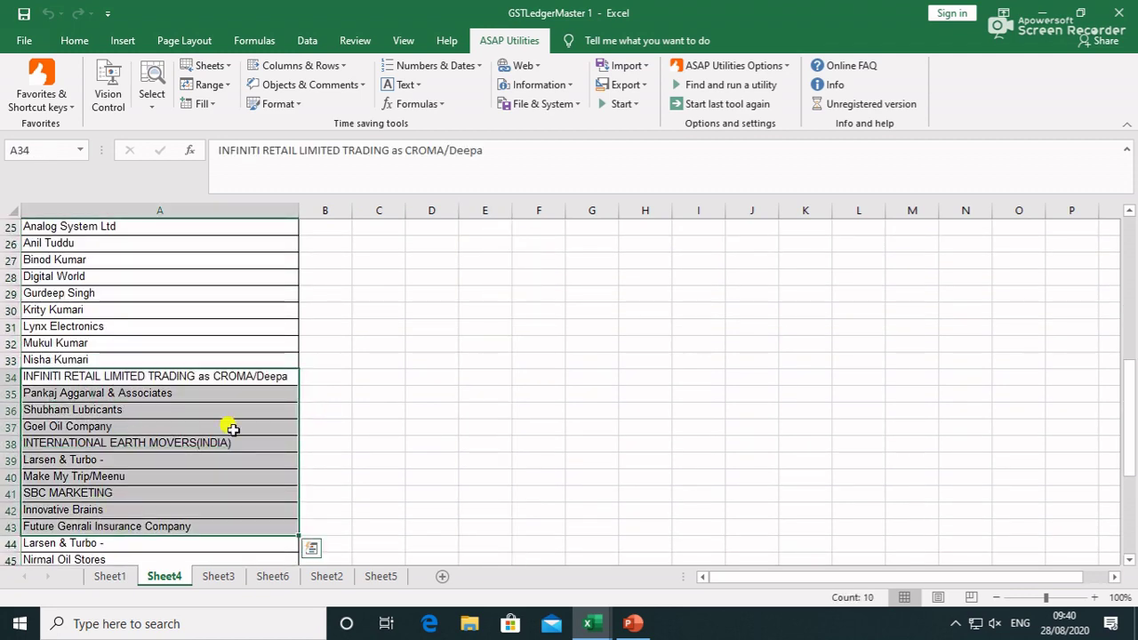
pyautogui.scroll(7, 299, 404)
pyautogui.scroll(1, 346, 234)
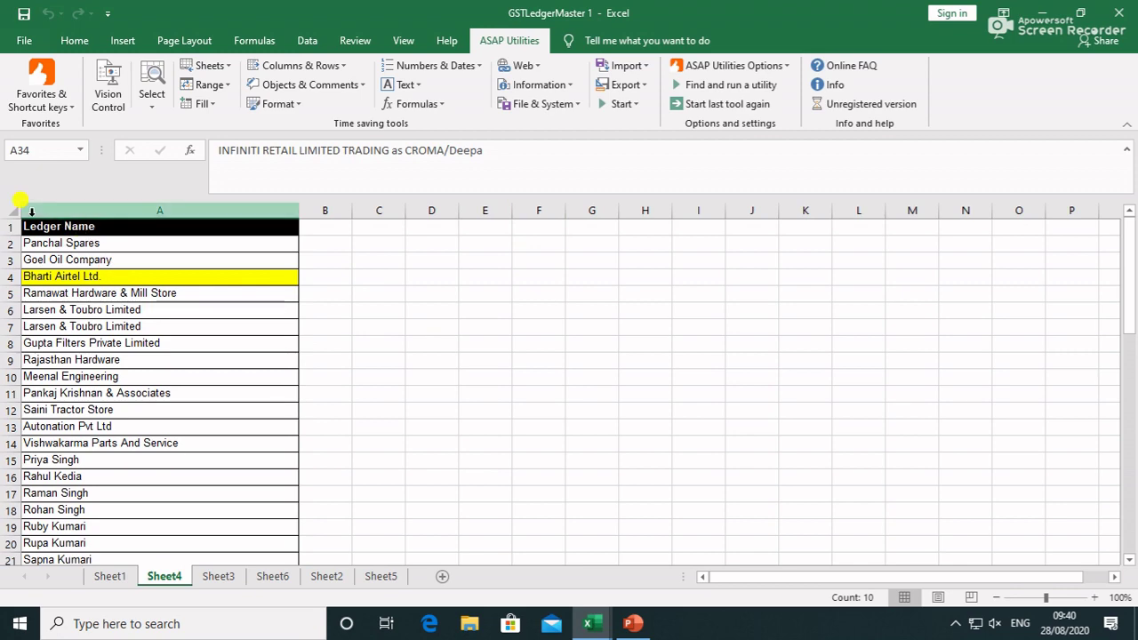
pyautogui.click(82, 206)
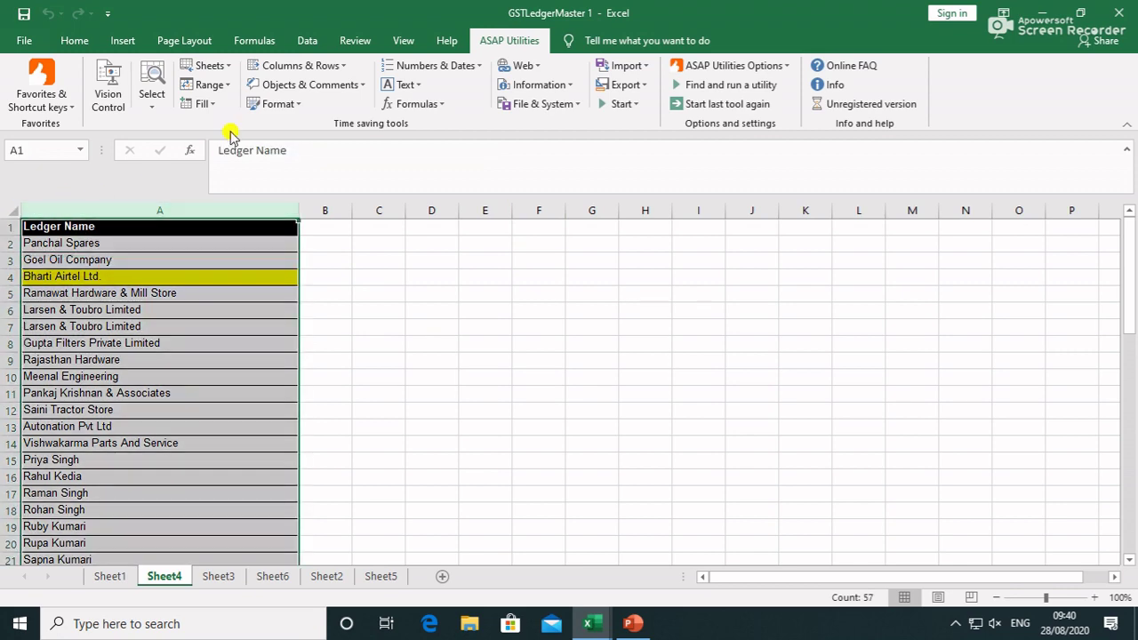
pyautogui.click(343, 67)
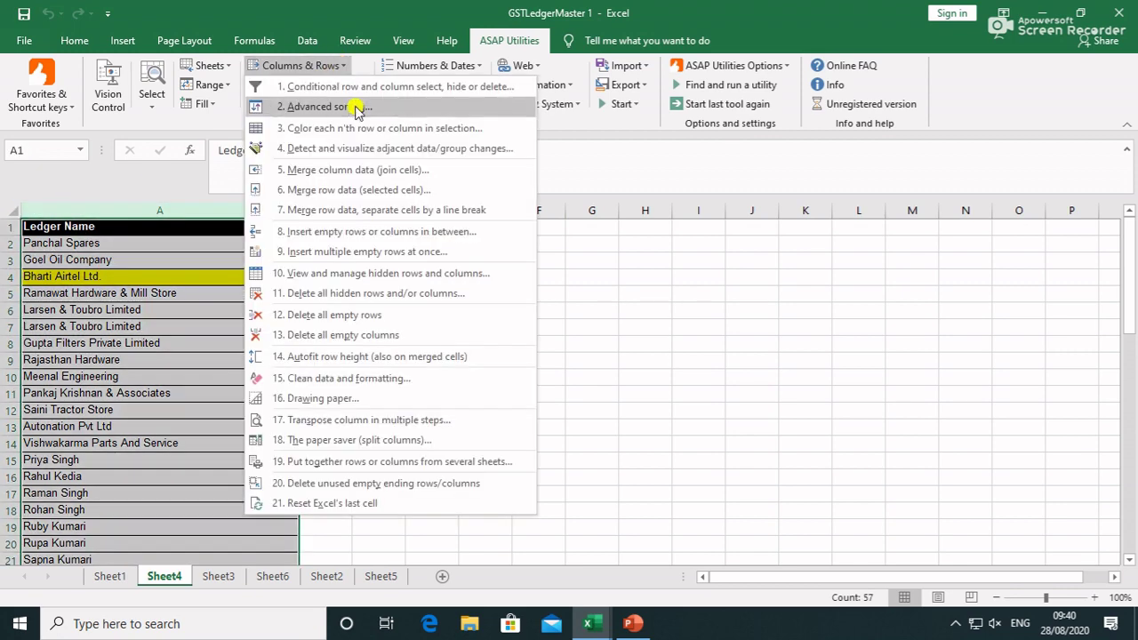
# Transpose the Ledger Name column in steps of 5 rows and autofit columns B, C and D
pyautogui.click(392, 421)
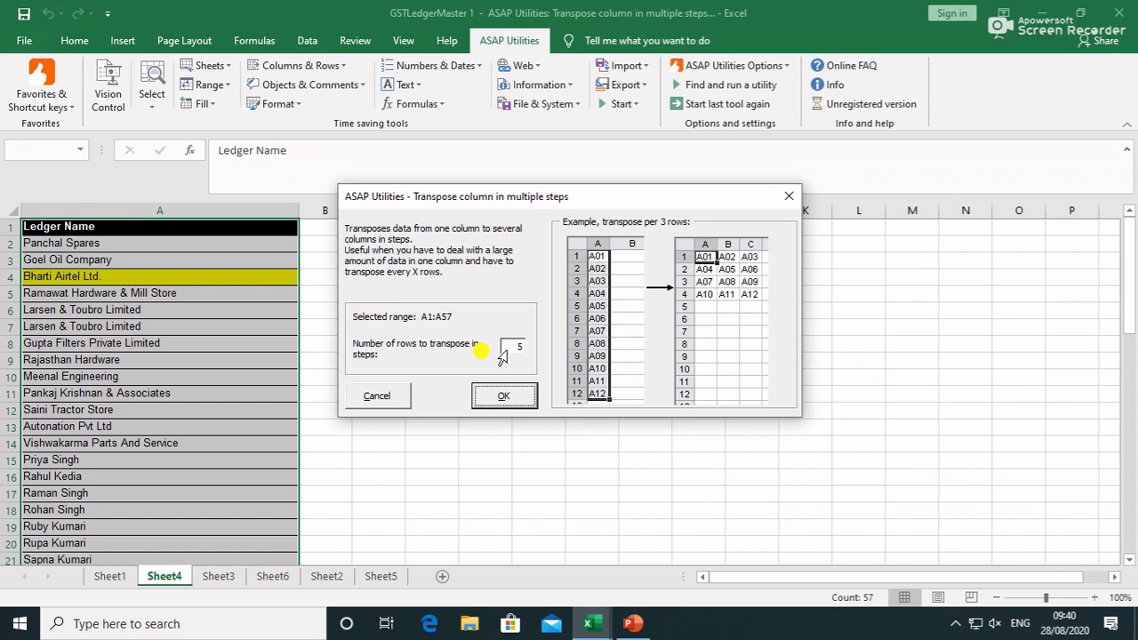
pyautogui.click(507, 397)
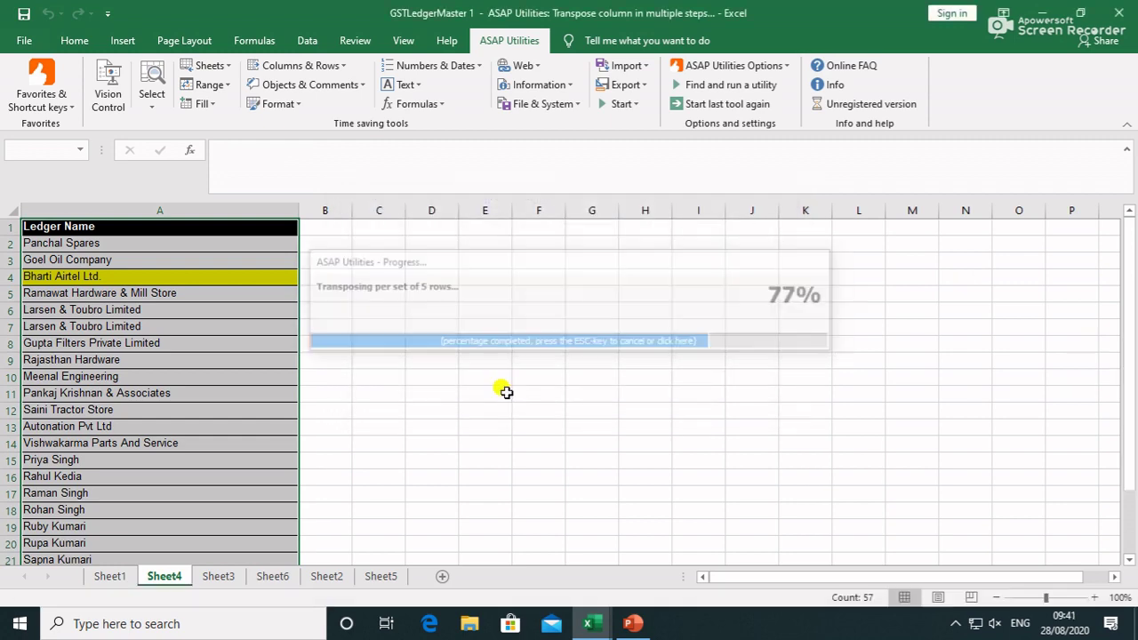
pyautogui.doubleClick(352, 210)
pyautogui.doubleClick(537, 211)
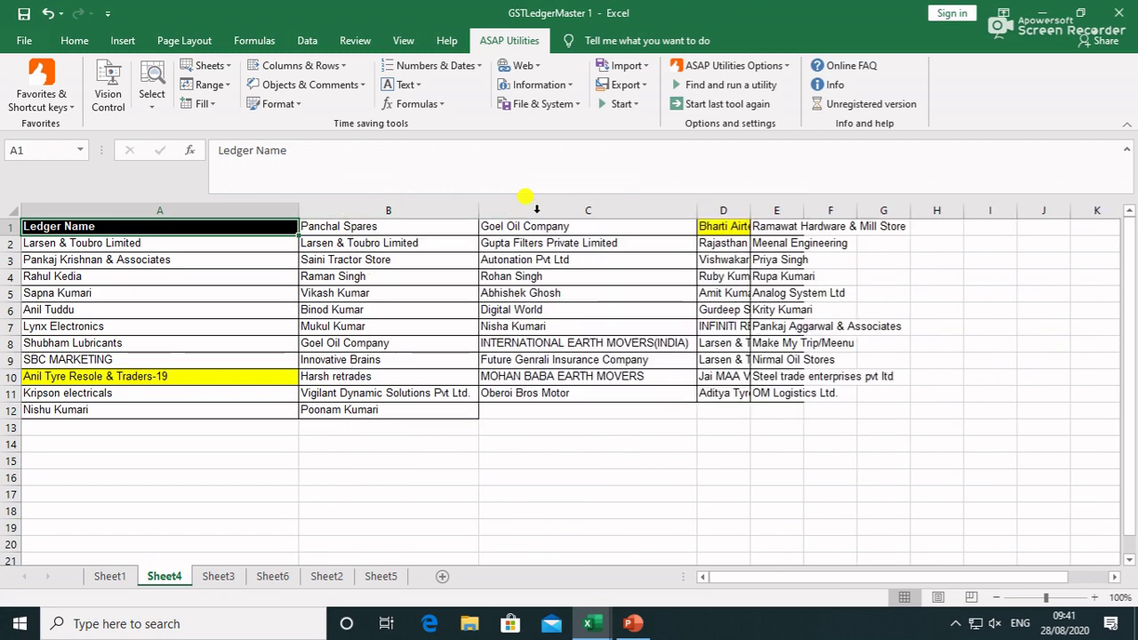
pyautogui.doubleClick(752, 211)
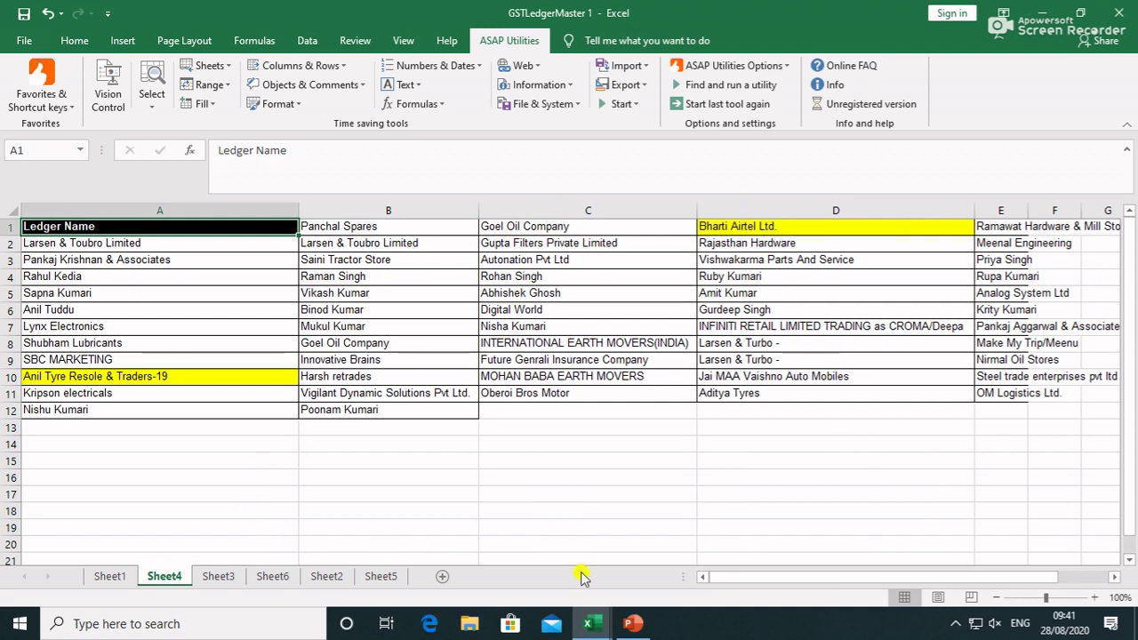
pyautogui.moveTo(763, 576); pyautogui.dragTo(740, 579)
pyautogui.click(455, 479)
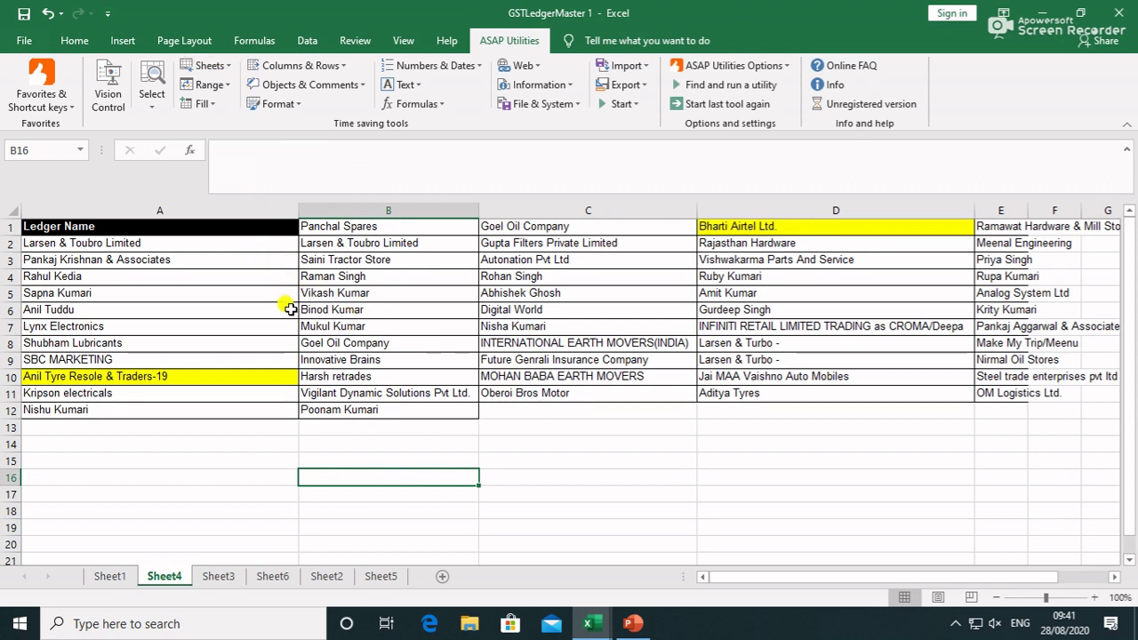
# Sort all sheets alphanumerically ascending with ASAP Utilities' Sort all sheets
pyautogui.click(229, 78)
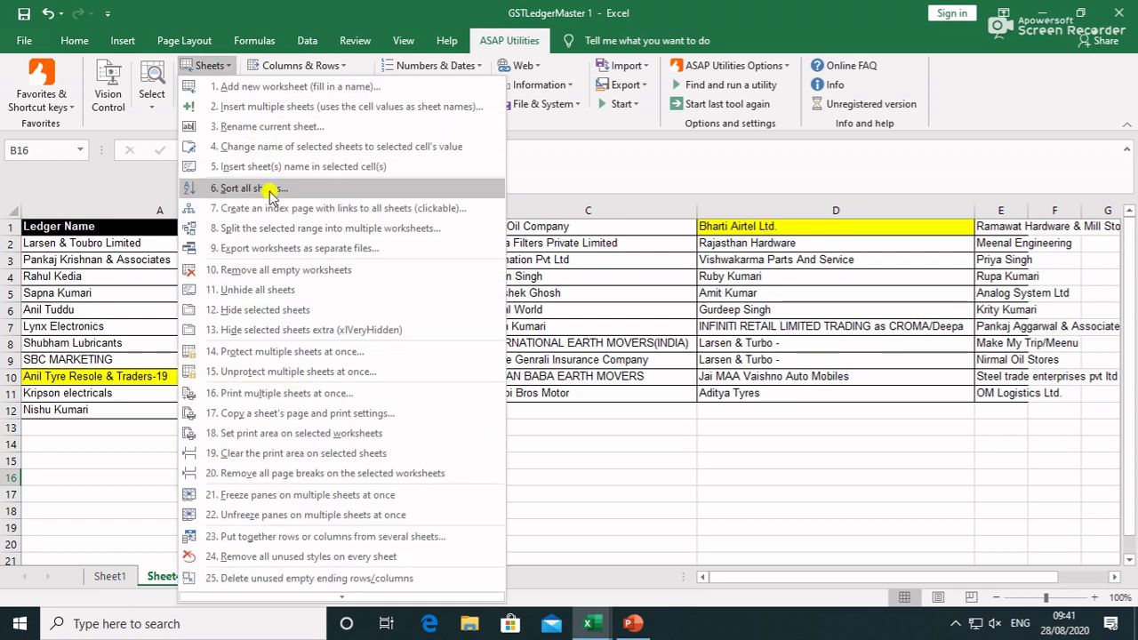
pyautogui.click(783, 556)
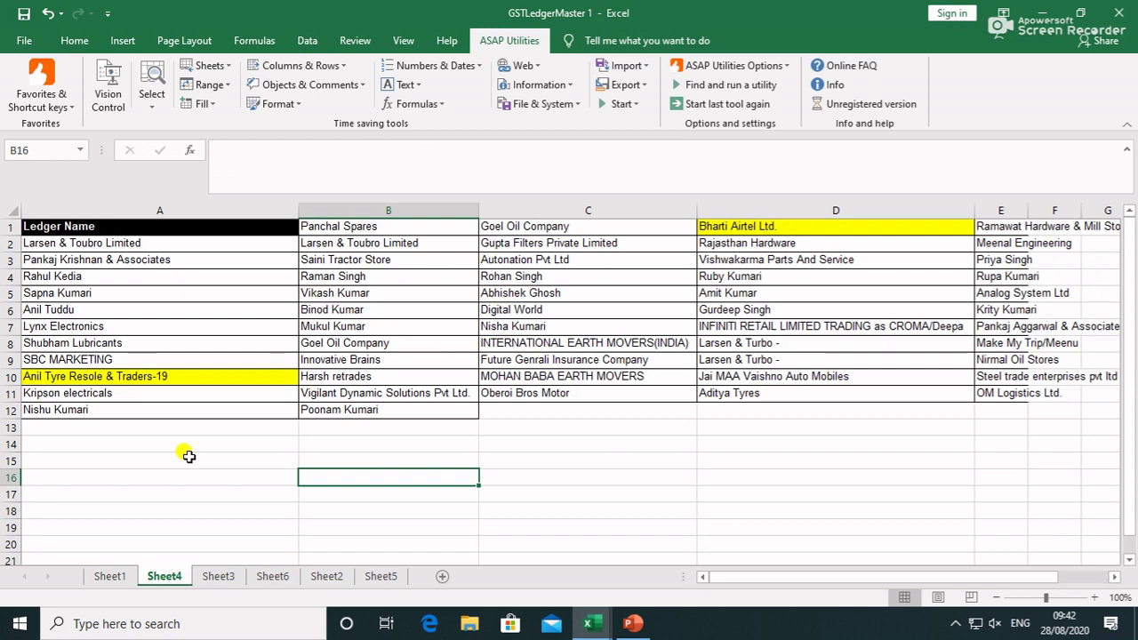
pyautogui.click(226, 68)
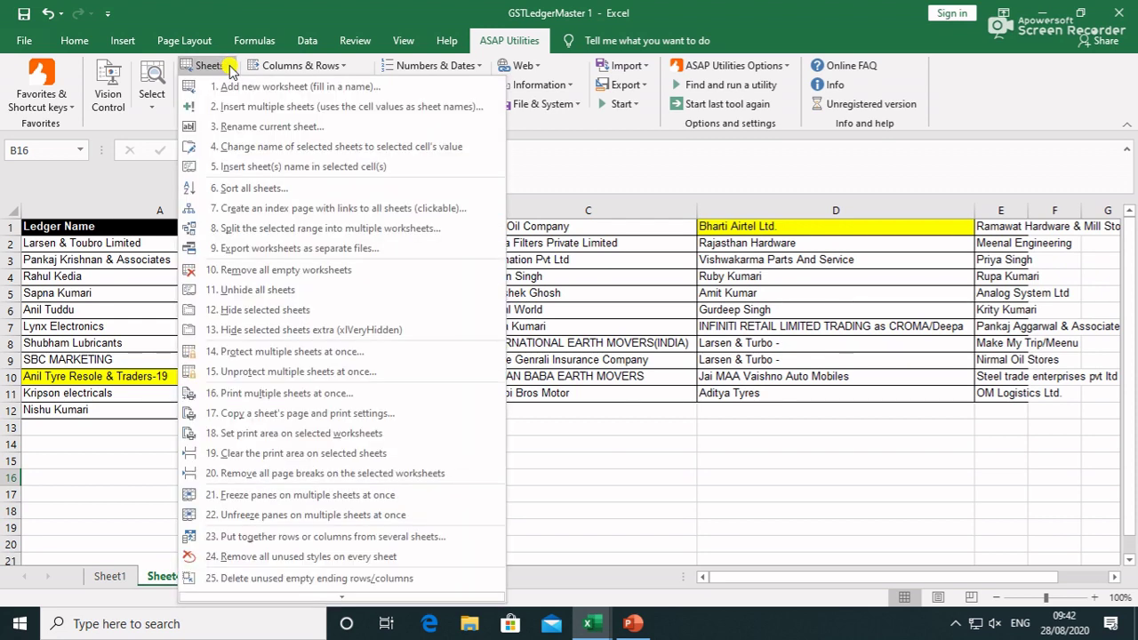
pyautogui.click(254, 188)
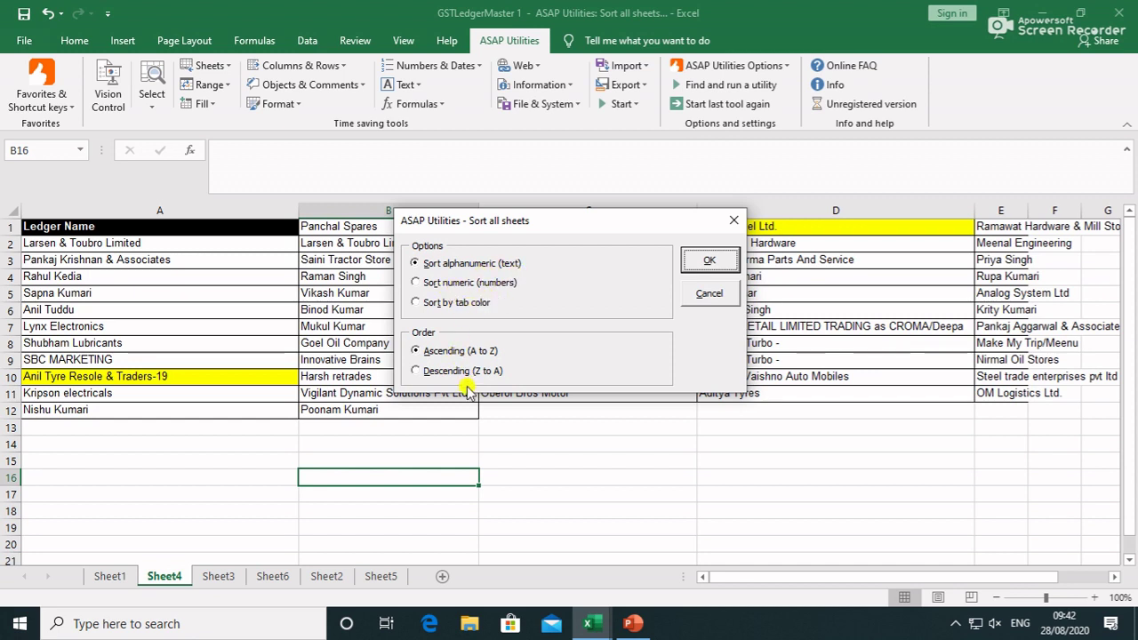
pyautogui.click(708, 261)
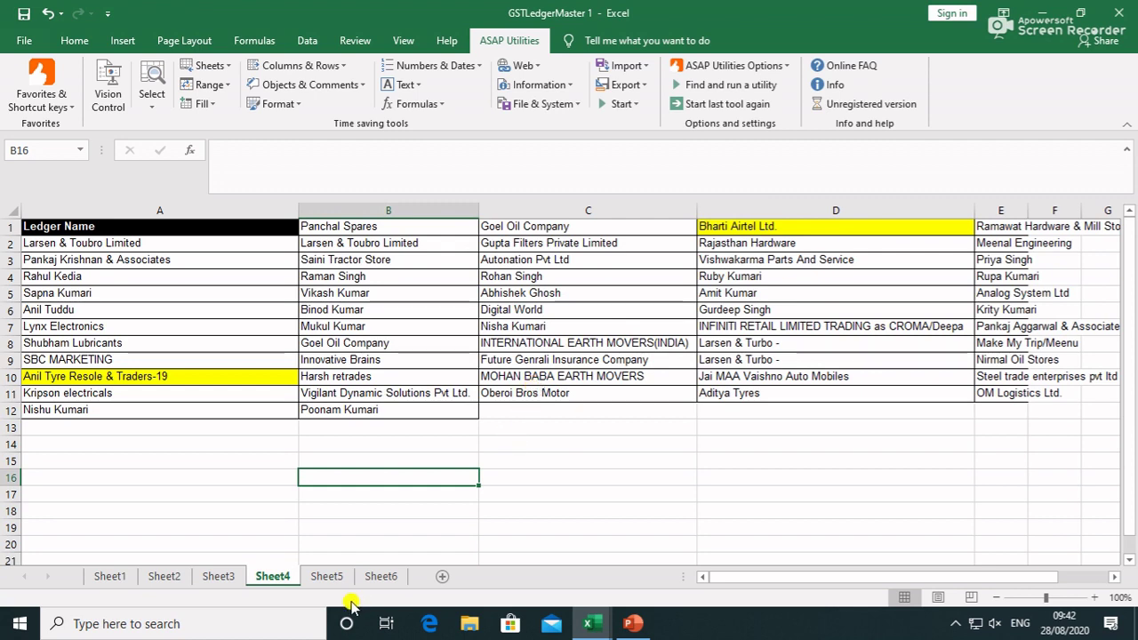
# Check Sheet5 and Sheet4, then go to Sheet1's full ledger table
pyautogui.click(329, 578)
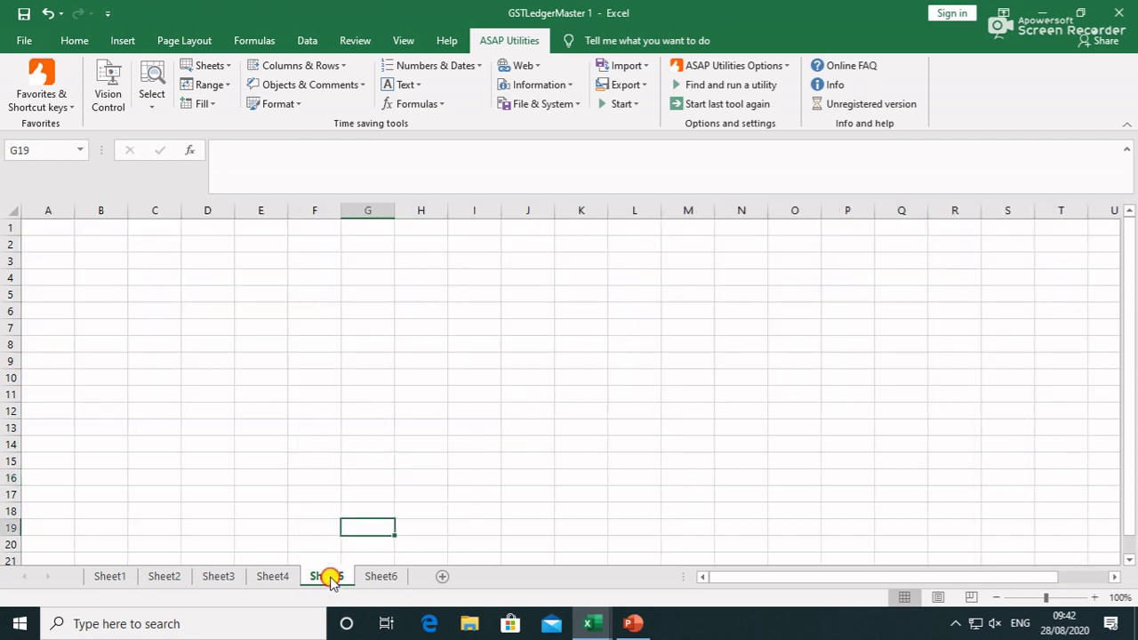
pyautogui.moveTo(204, 564); pyautogui.dragTo(366, 574)
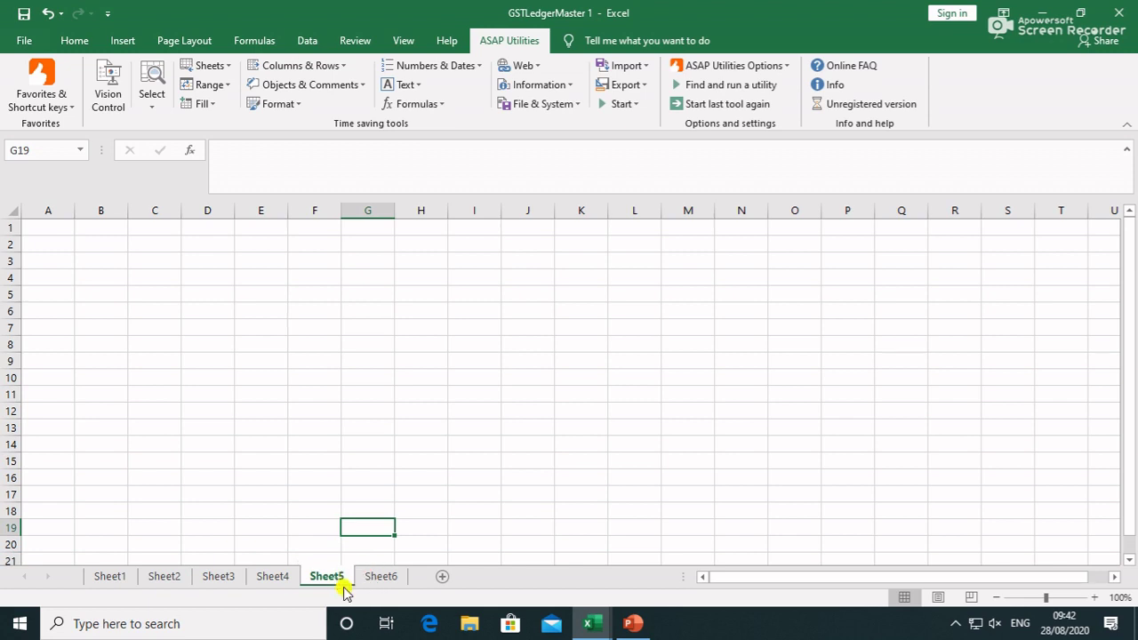
pyautogui.click(283, 577)
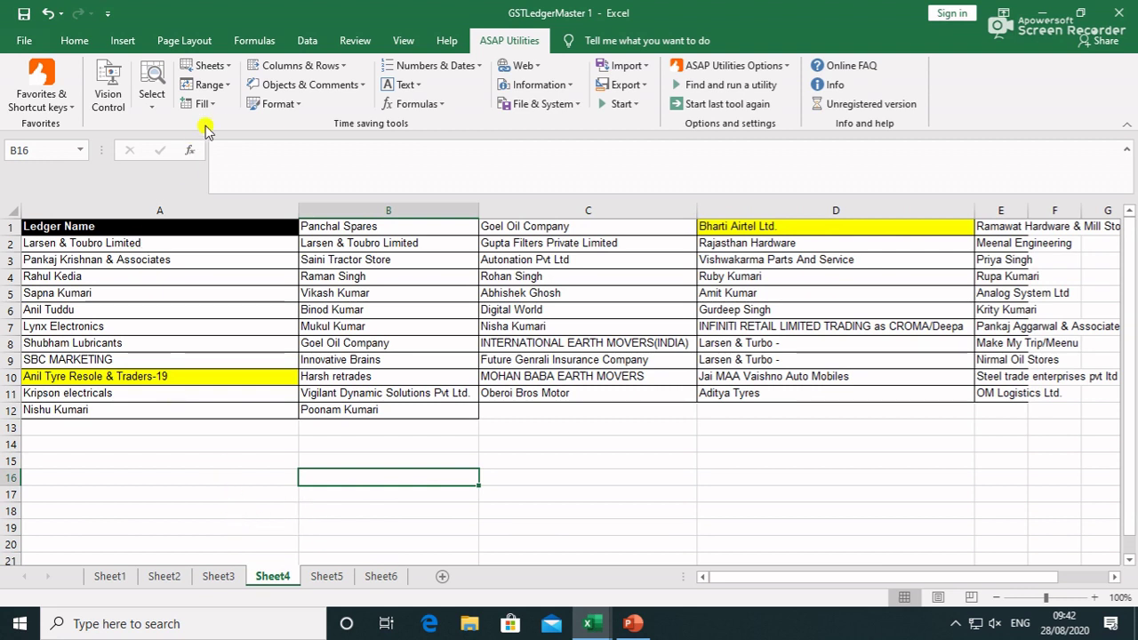
pyautogui.click(229, 66)
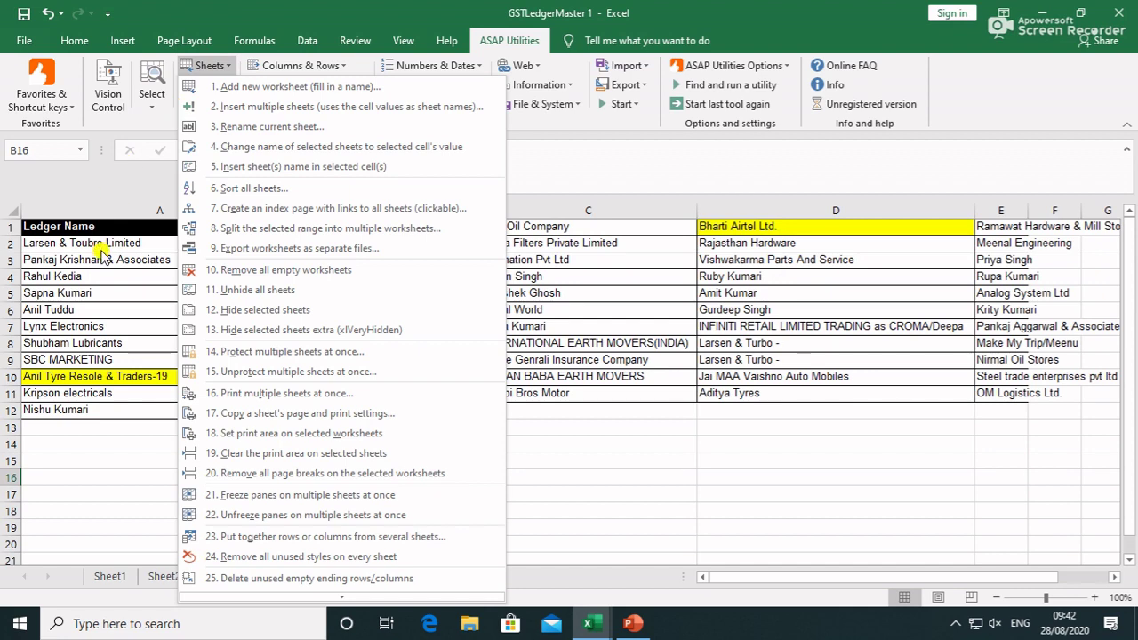
pyautogui.press('Escape')
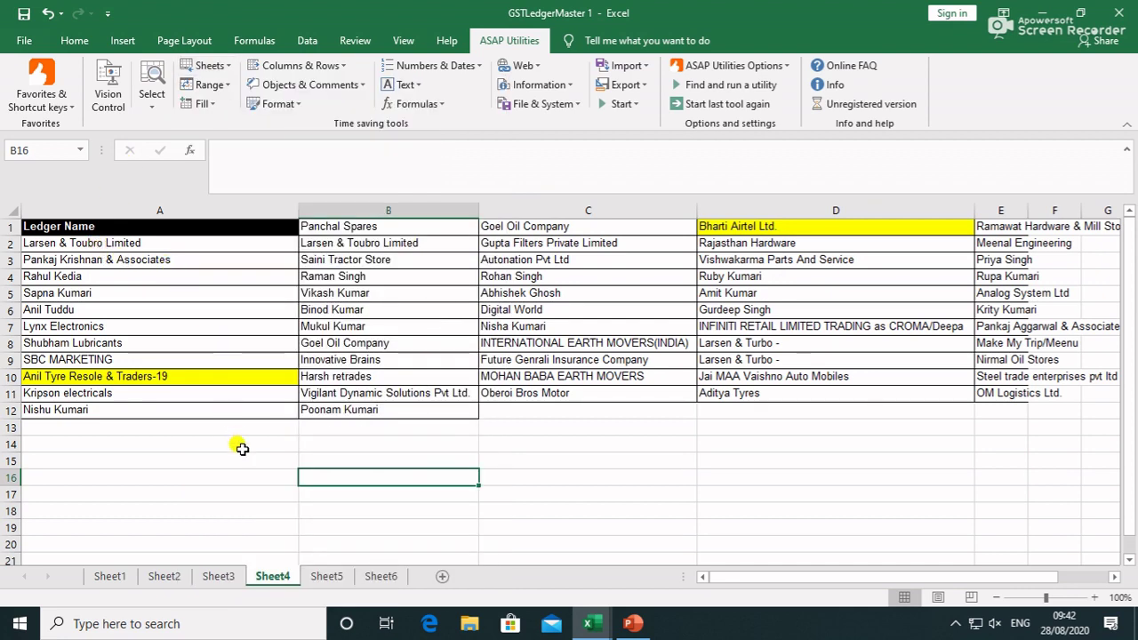
pyautogui.click(111, 576)
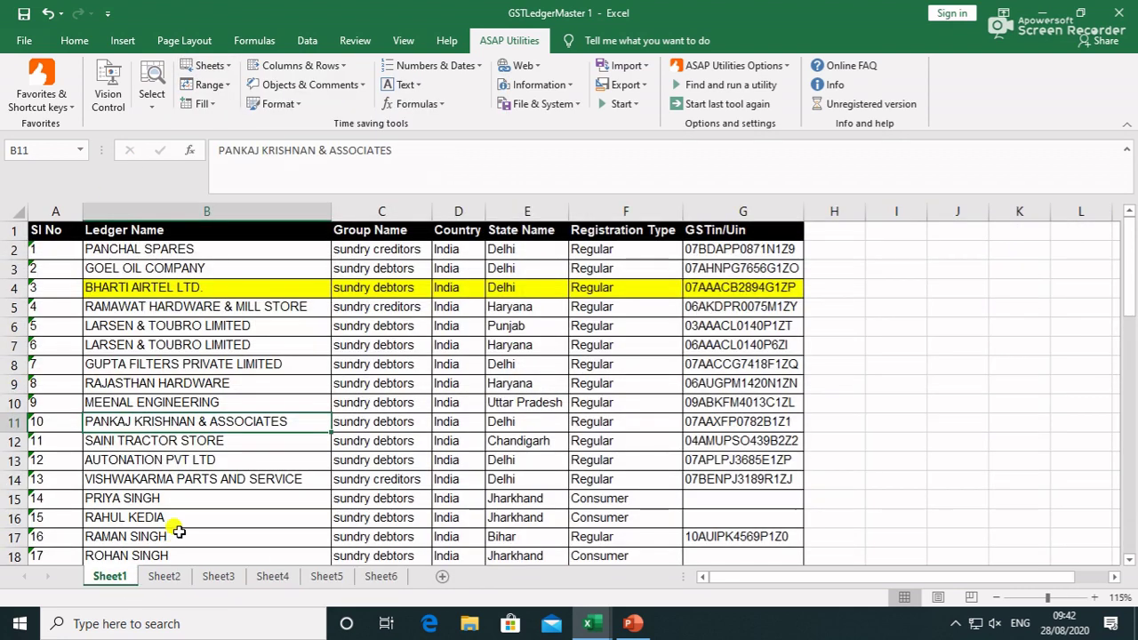
pyautogui.rightClick(111, 578)
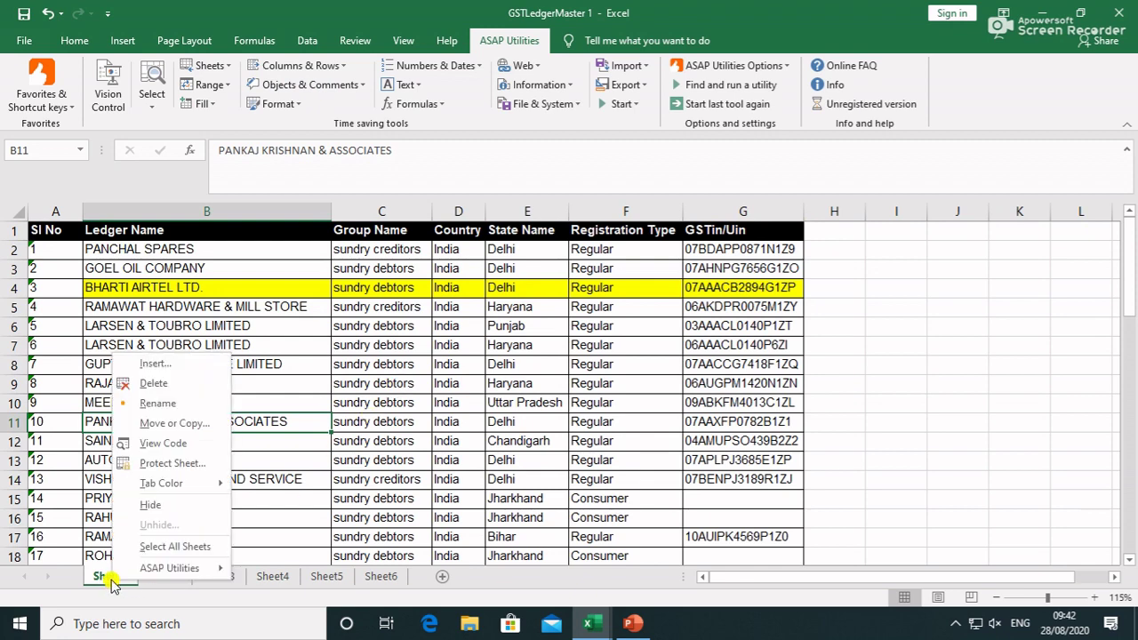
pyautogui.click(166, 463)
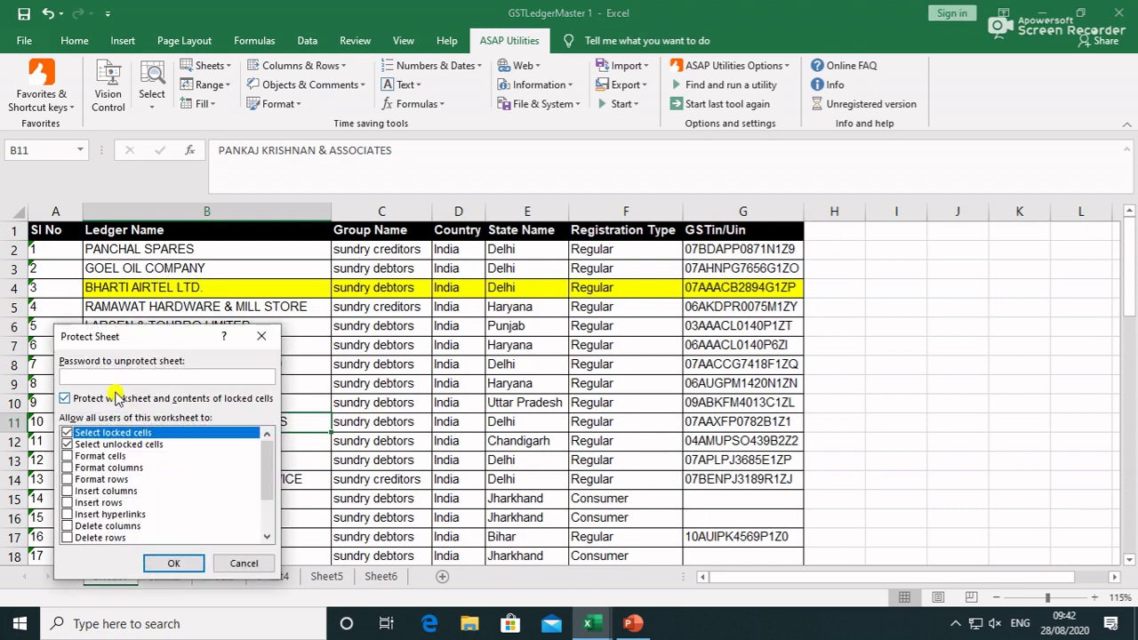
pyautogui.write('1234')
pyautogui.press('Return')
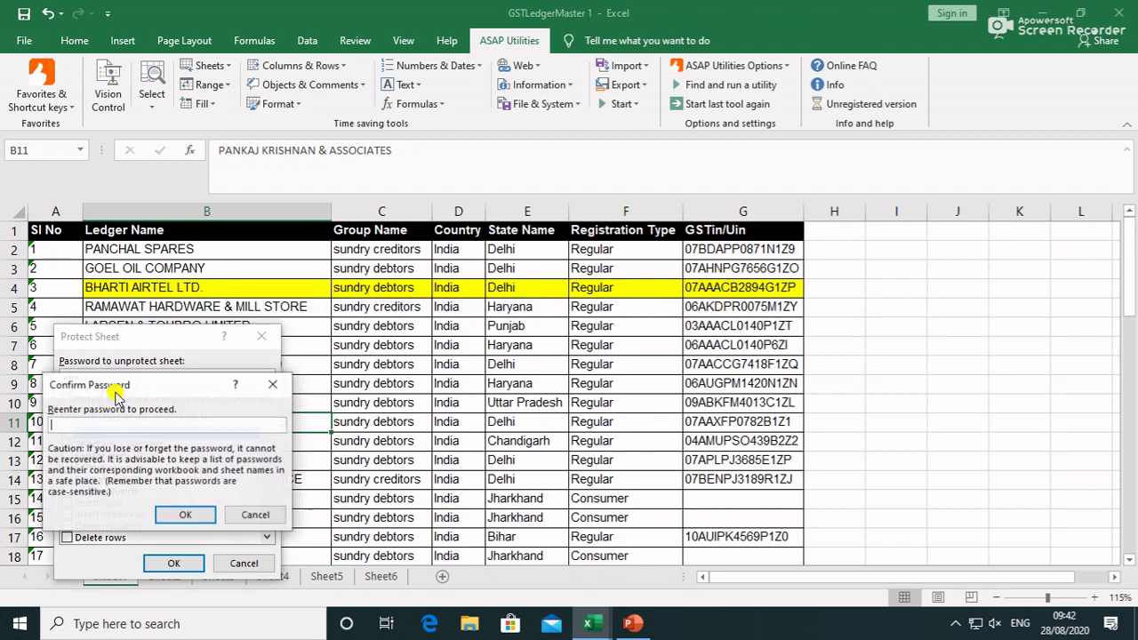
pyautogui.write('1234')
pyautogui.press('Return')
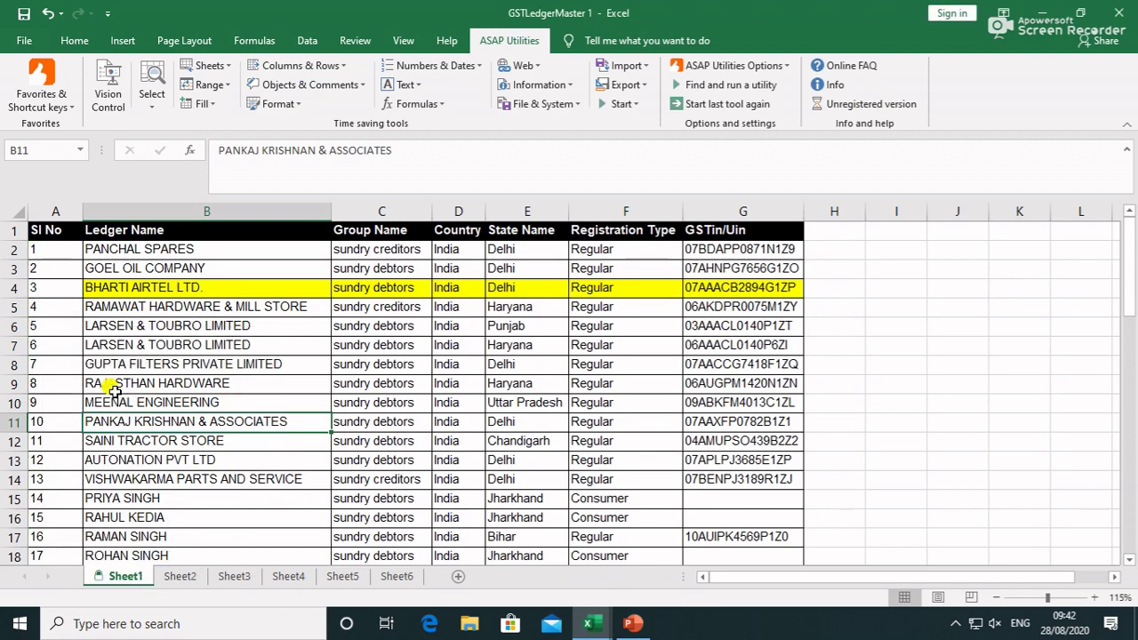
pyautogui.doubleClick(114, 391)
pyautogui.click(260, 370)
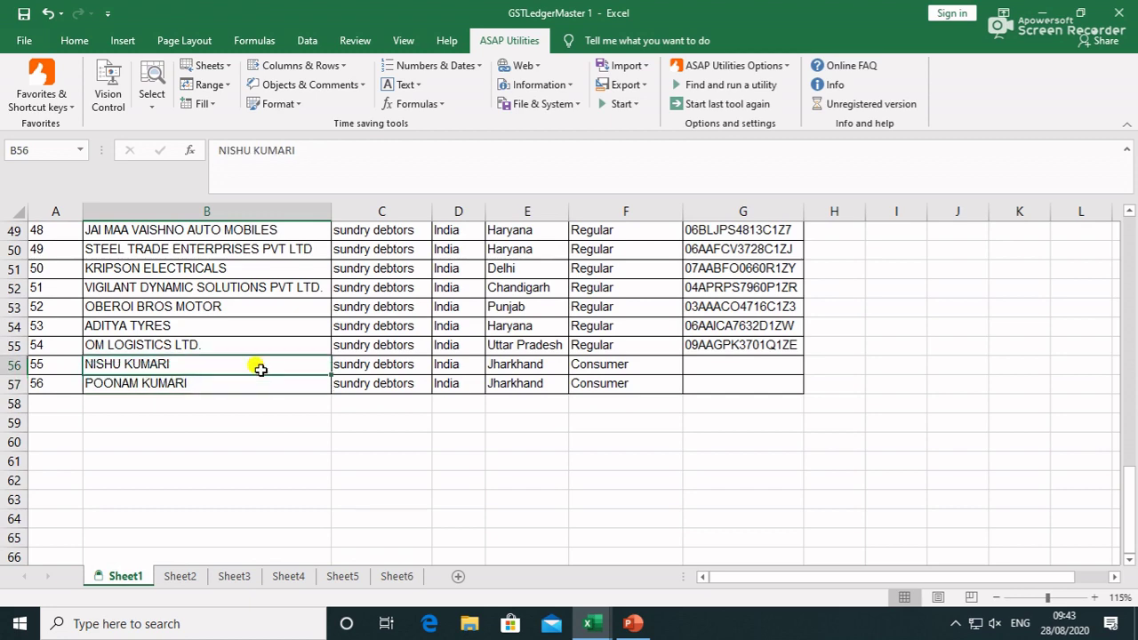
pyautogui.doubleClick(260, 370)
pyautogui.click(593, 354)
pyautogui.click(178, 580)
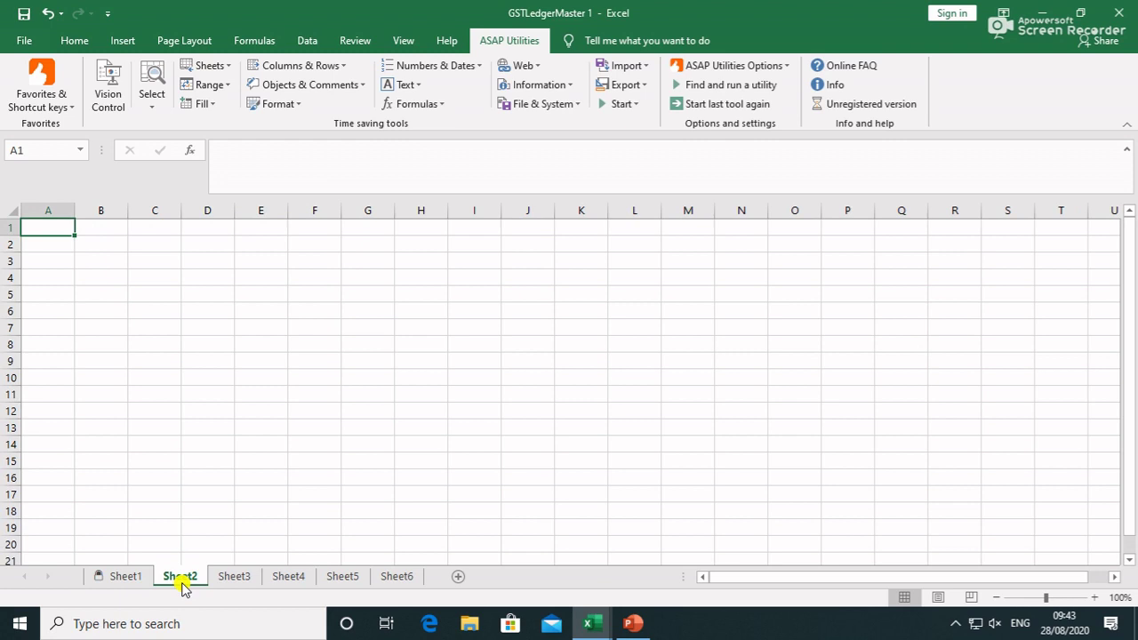
pyautogui.click(132, 578)
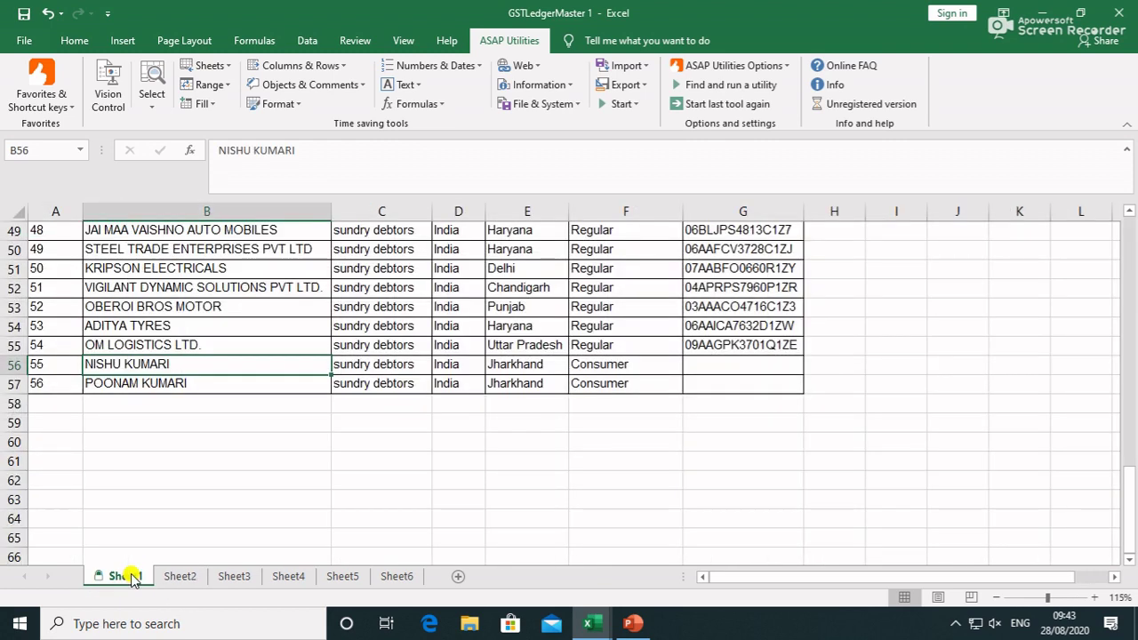
pyautogui.click(182, 580)
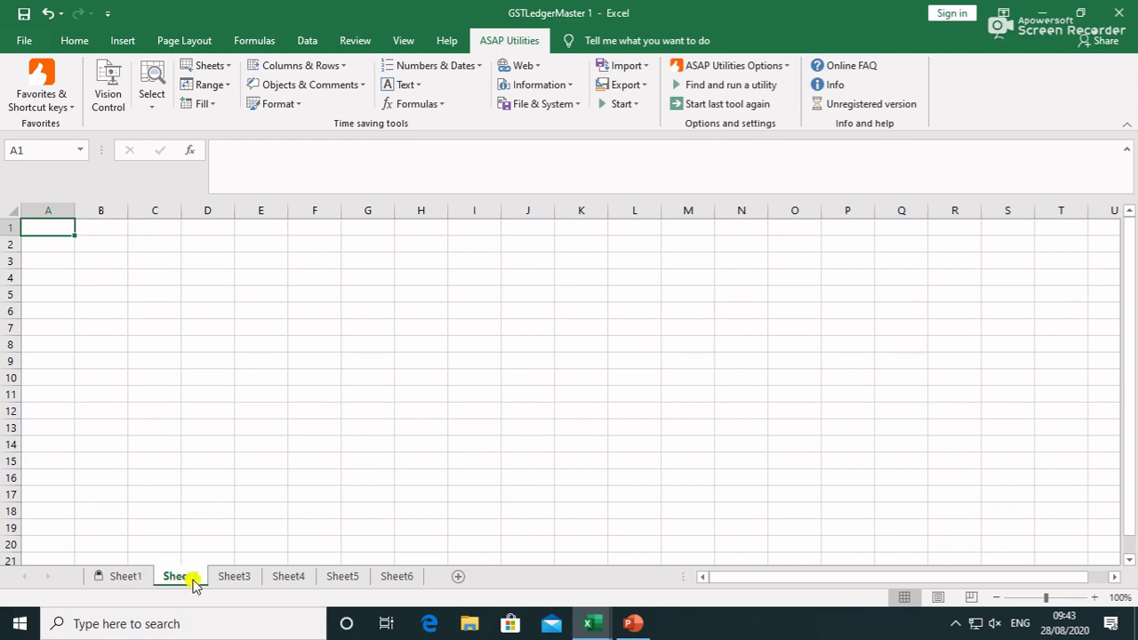
pyautogui.click(234, 578)
pyautogui.click(290, 578)
pyautogui.click(337, 579)
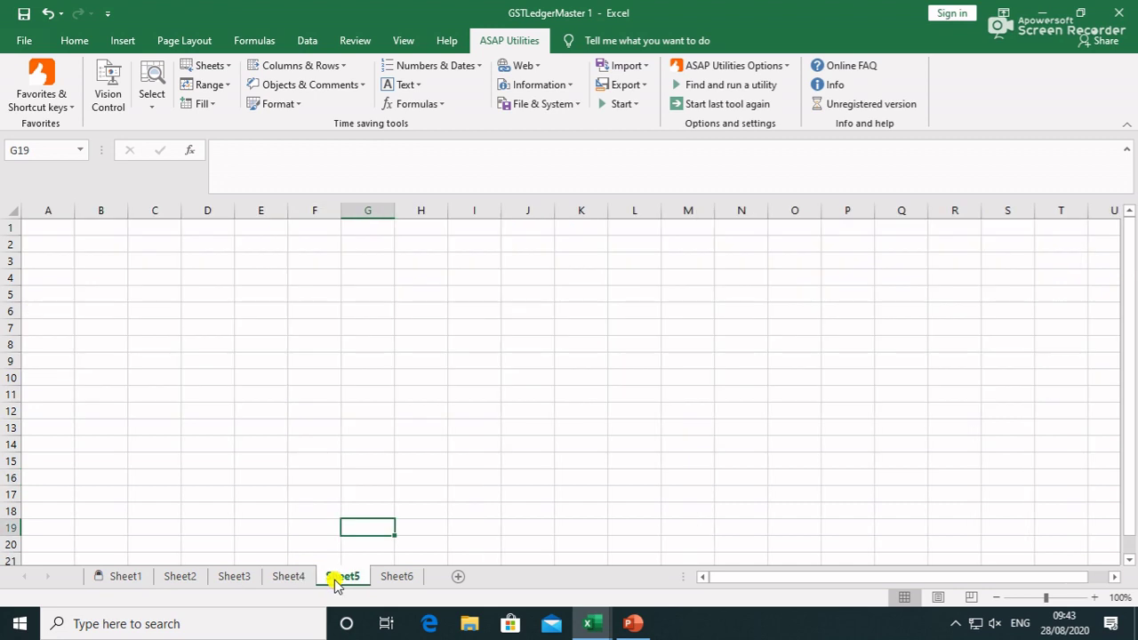
pyautogui.click(190, 578)
pyautogui.click(253, 578)
pyautogui.click(292, 578)
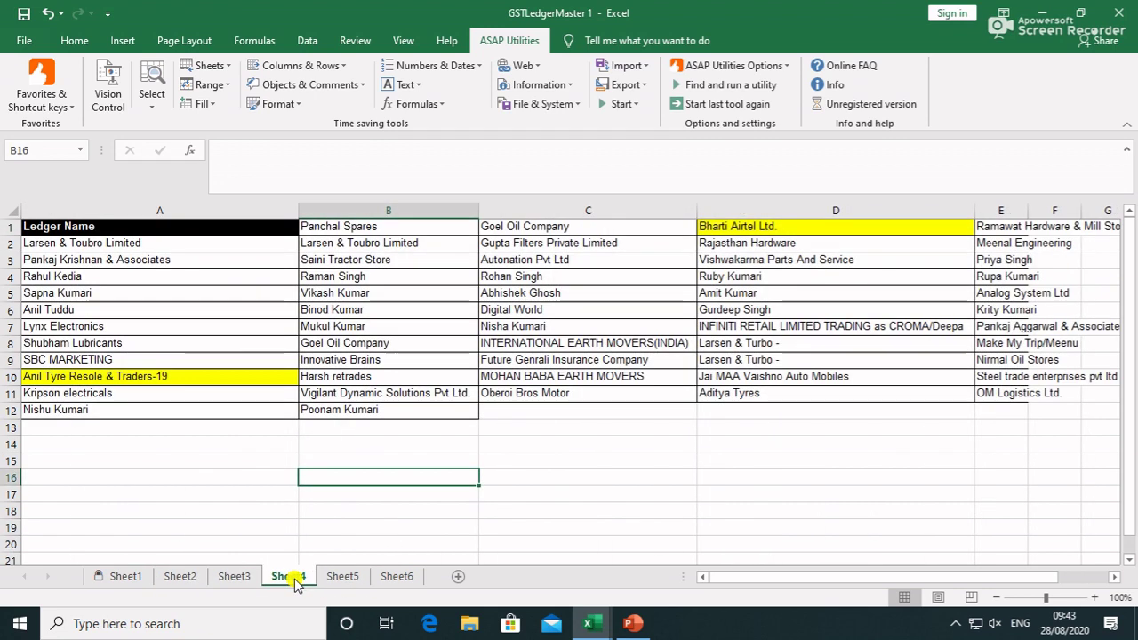
pyautogui.click(333, 578)
pyautogui.click(217, 580)
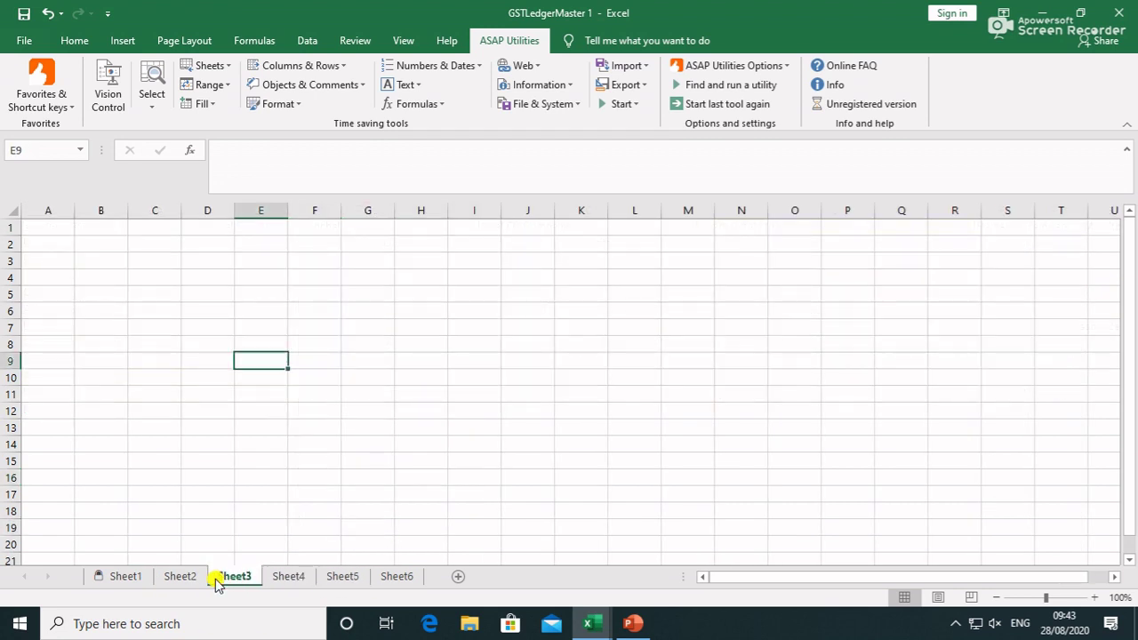
pyautogui.click(178, 578)
pyautogui.click(233, 579)
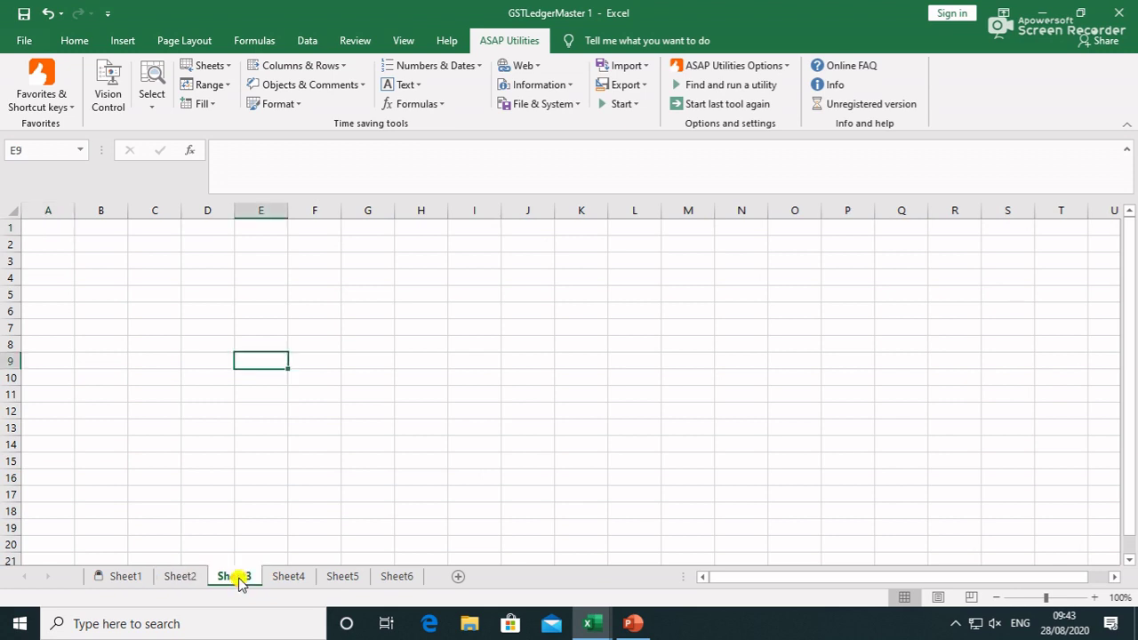
pyautogui.click(188, 580)
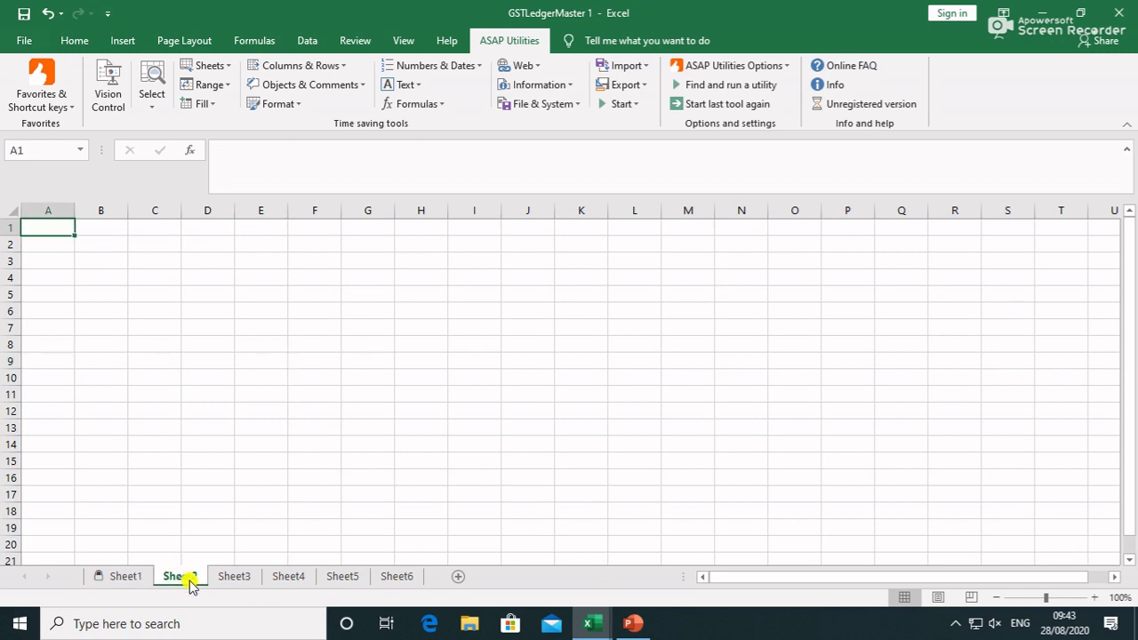
pyautogui.rightClick(190, 582)
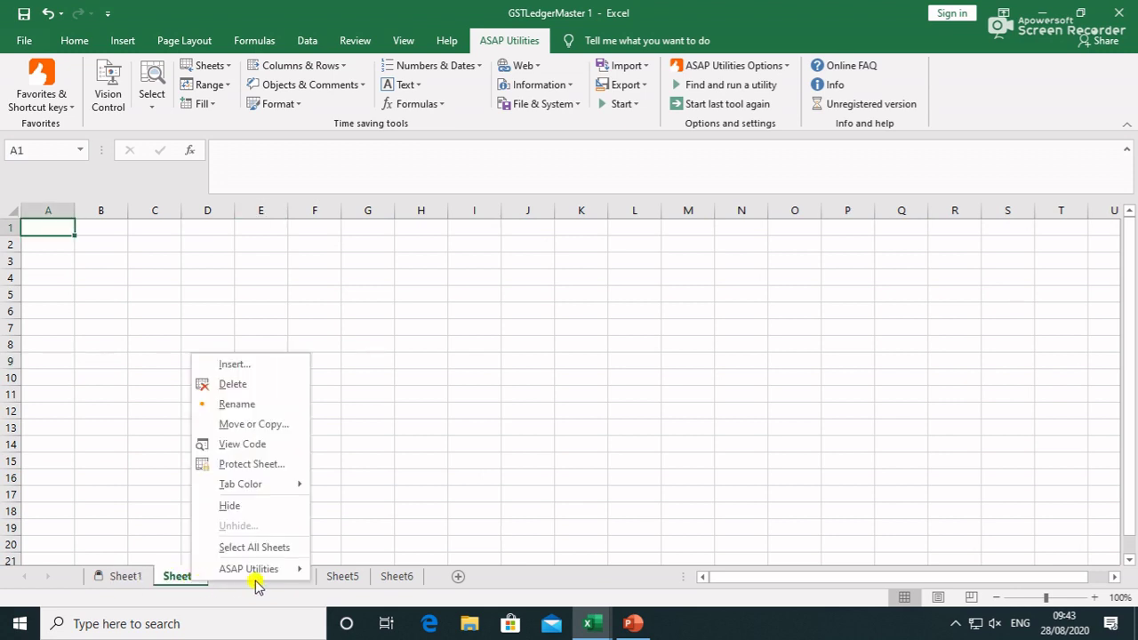
pyautogui.click(299, 587)
pyautogui.click(300, 580)
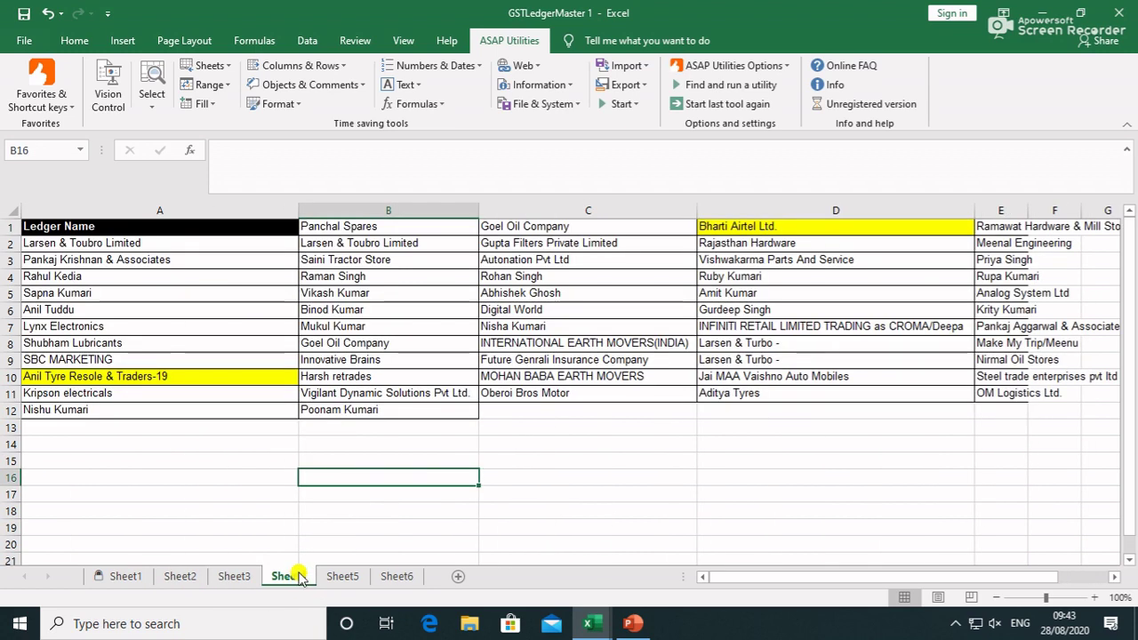
pyautogui.rightClick(298, 580)
pyautogui.click(220, 459)
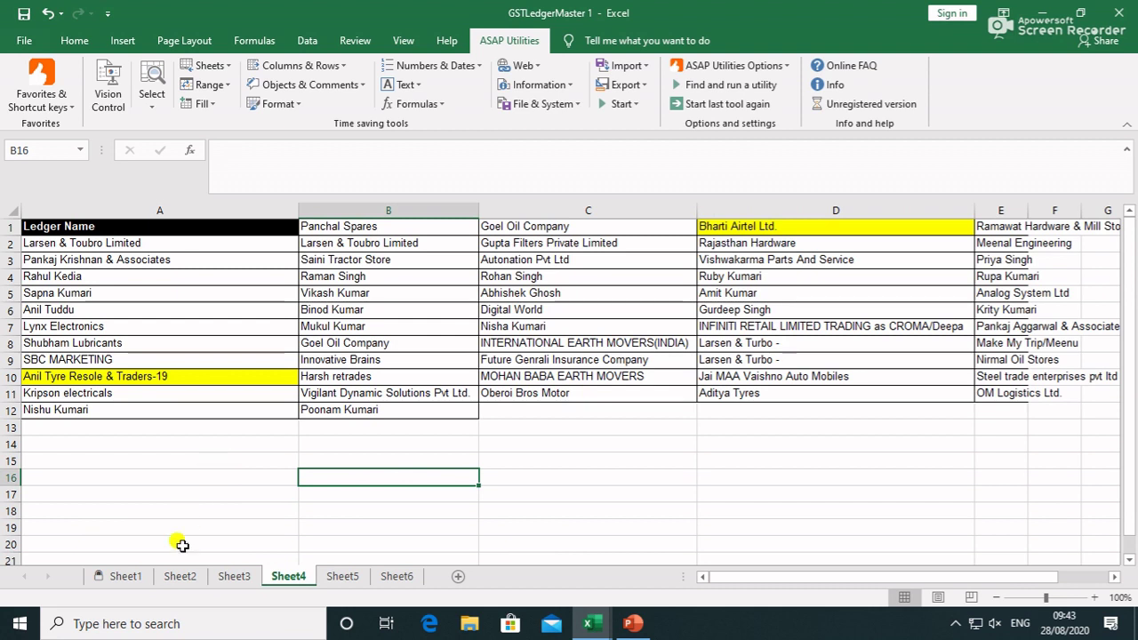
pyautogui.click(142, 579)
pyautogui.scroll(9, 239, 458)
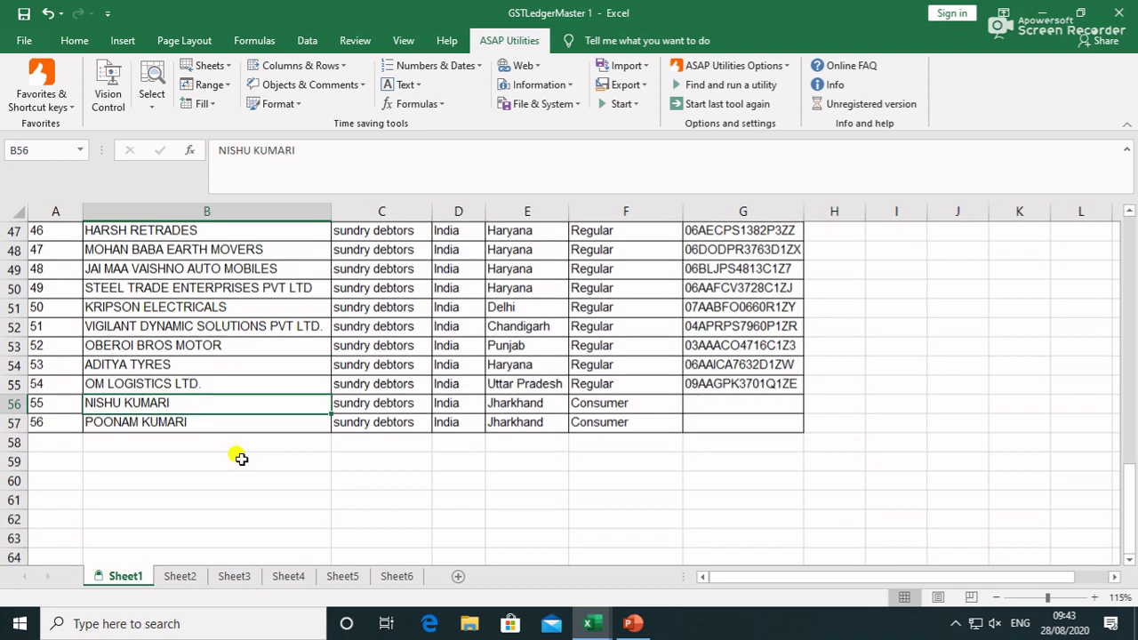
pyautogui.scroll(7, 169, 538)
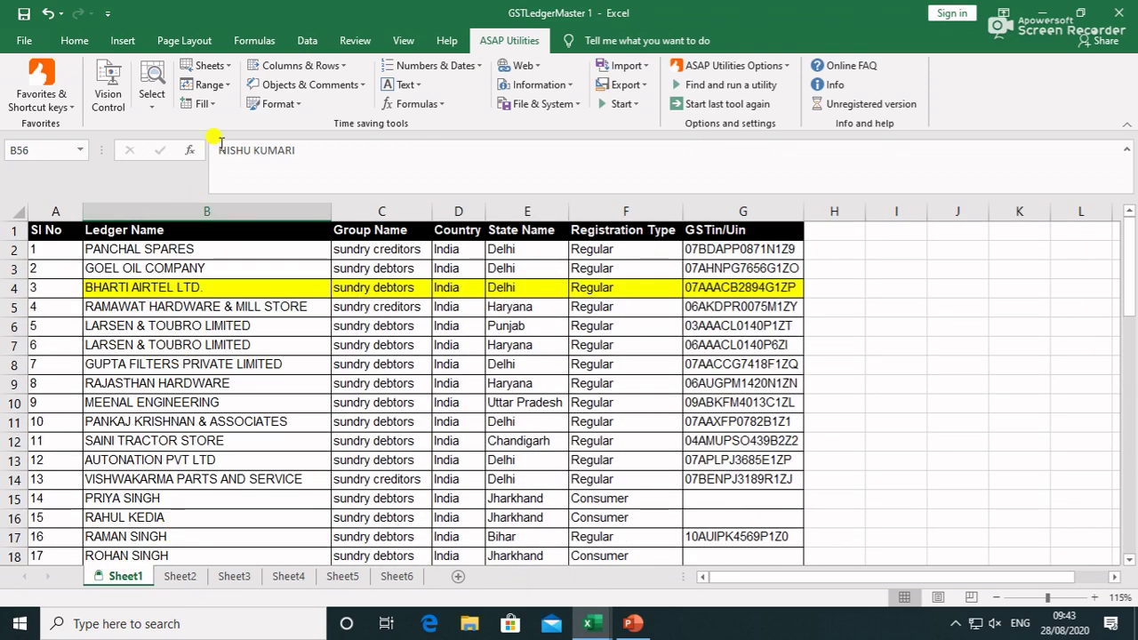
pyautogui.click(206, 67)
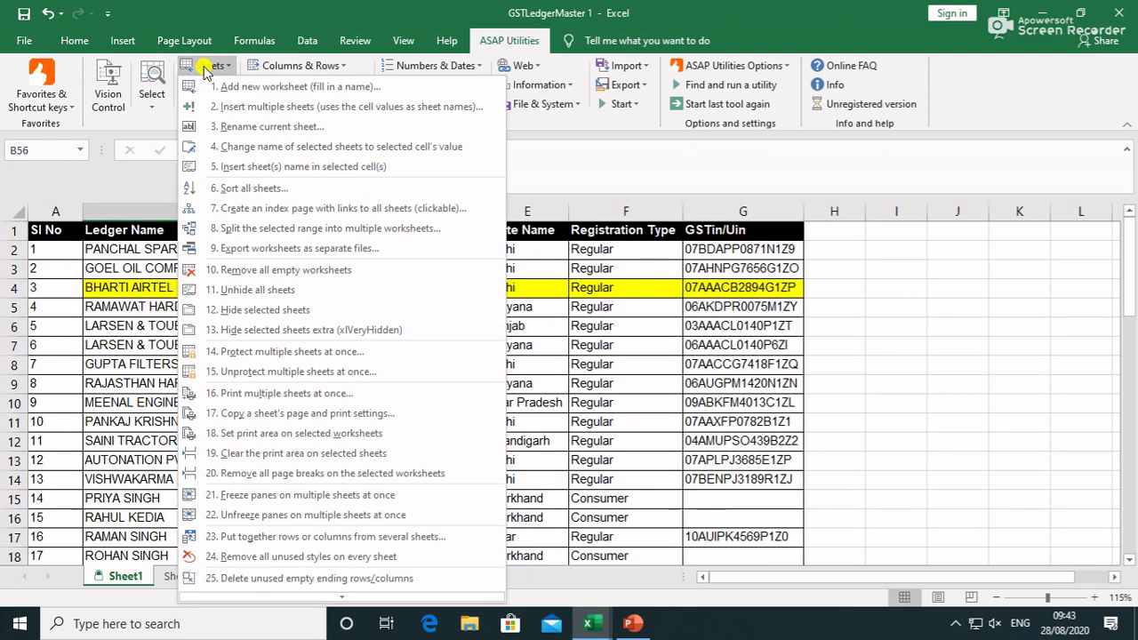
# Protect all 6 sheets at once, entering and confirming the sheet password
pyautogui.click(269, 352)
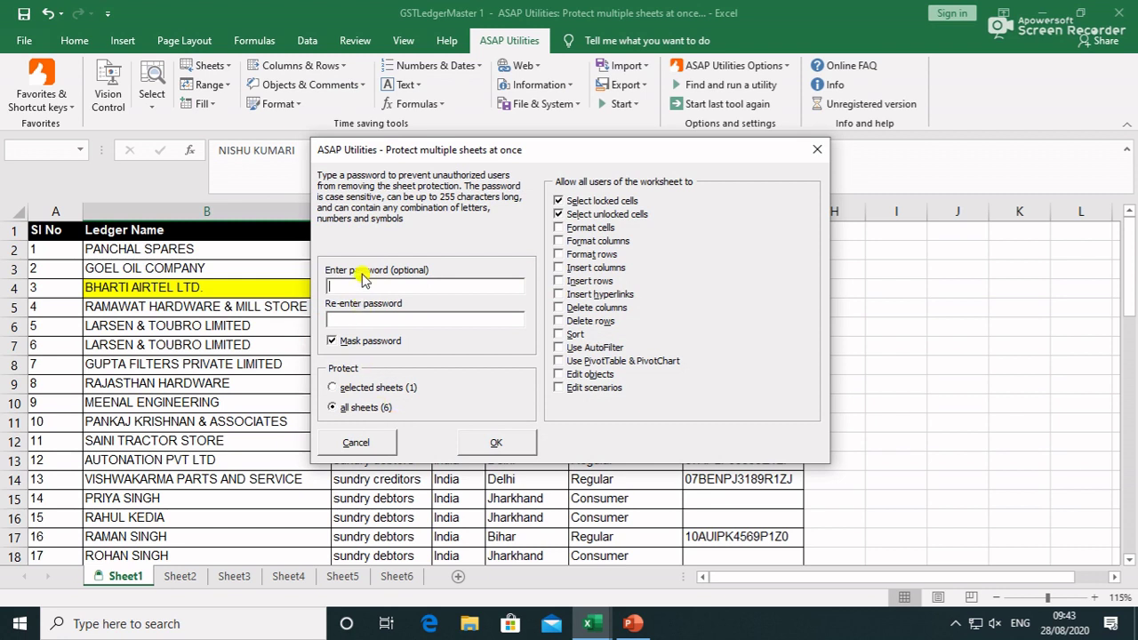
pyautogui.write('***')
pyautogui.press('Tab')
pyautogui.write('***')
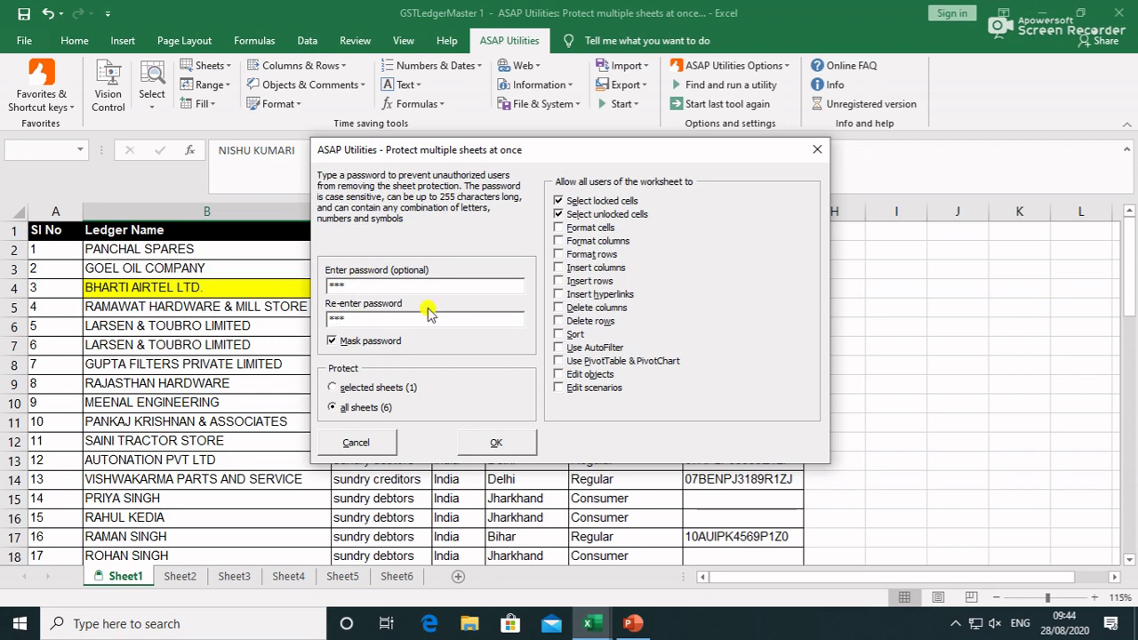
pyautogui.click(505, 444)
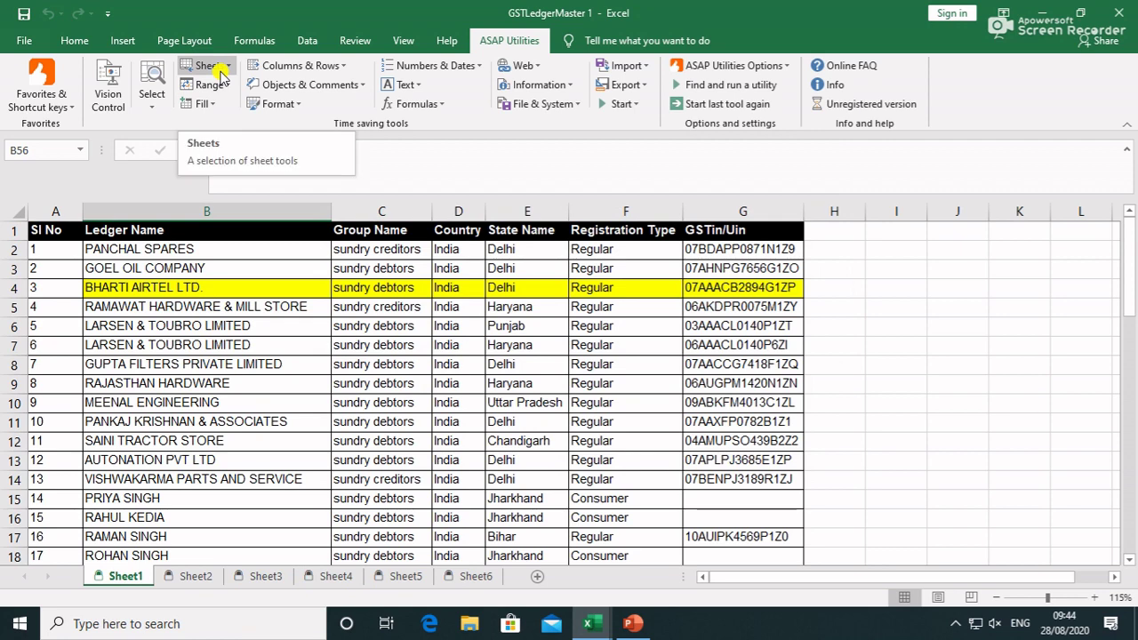
# Unprotect all 6 sheets at once by entering the sheet password
pyautogui.click(219, 71)
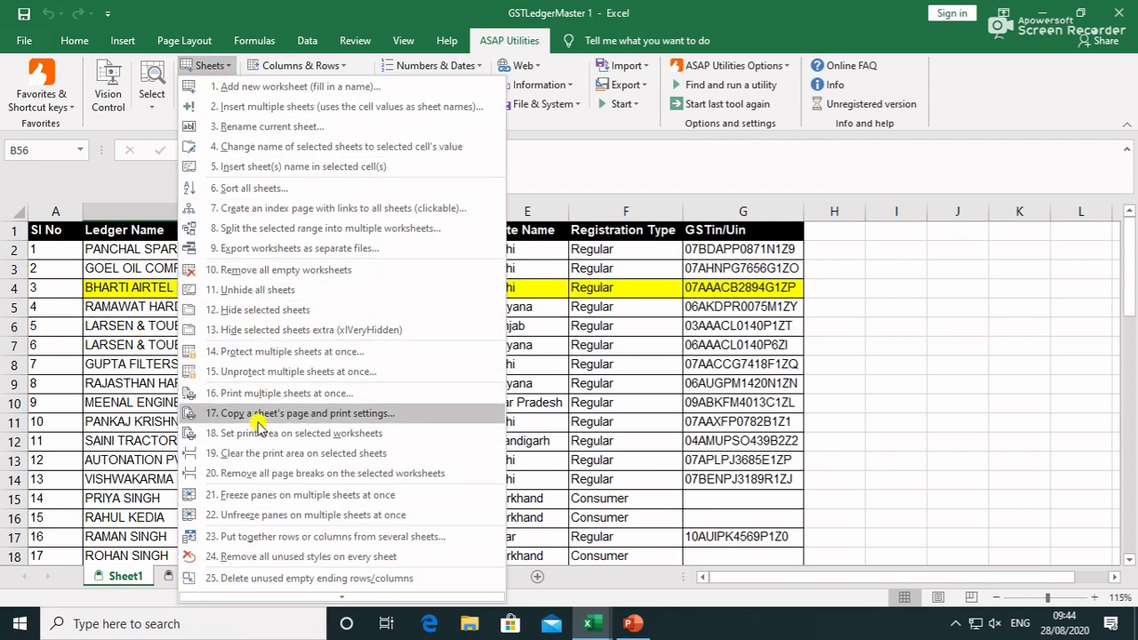
pyautogui.click(267, 372)
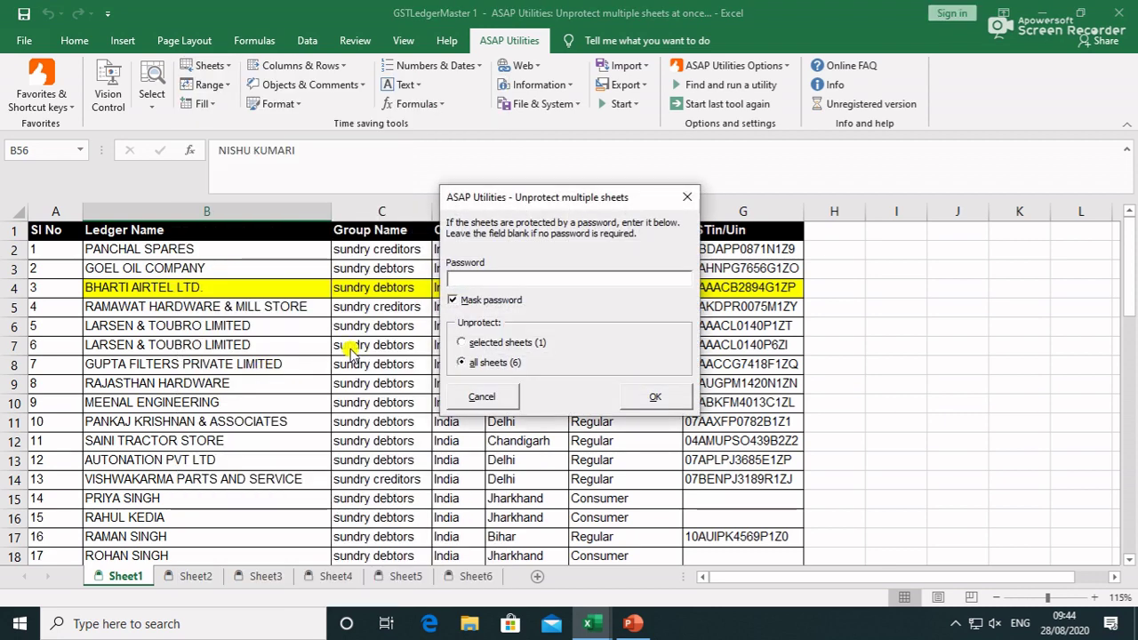
pyautogui.write('123')
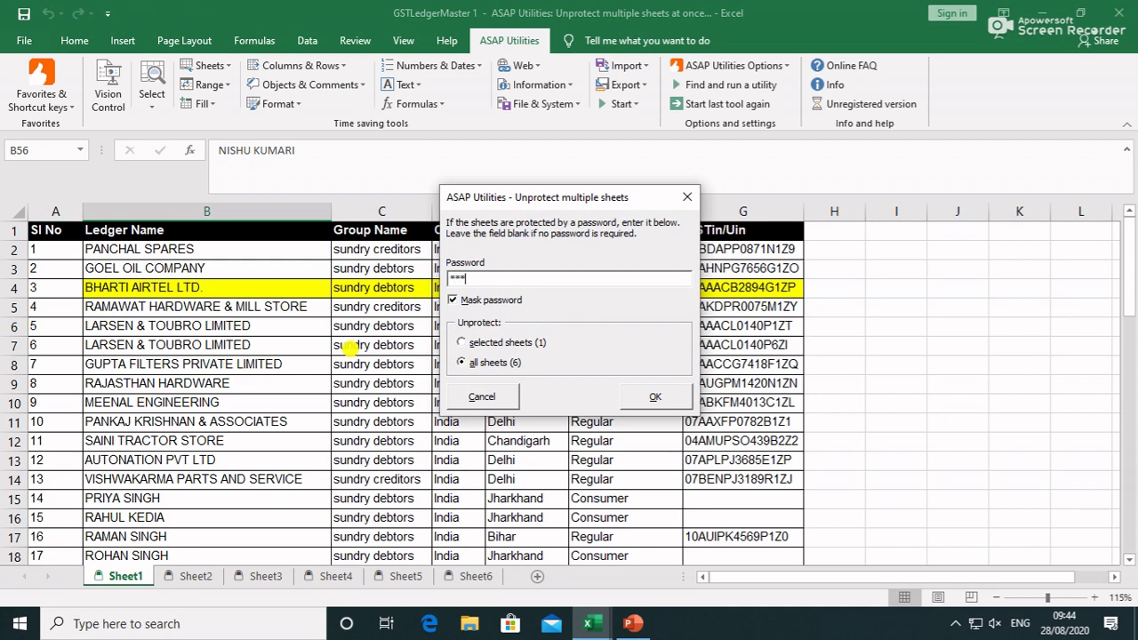
pyautogui.press('Tab')
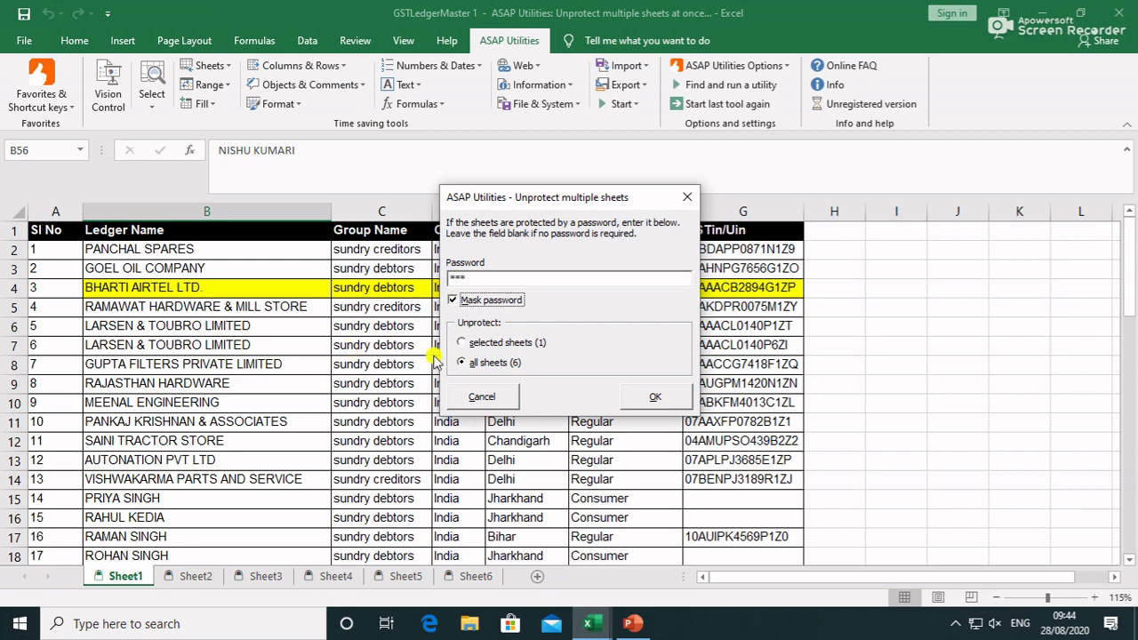
pyautogui.click(656, 397)
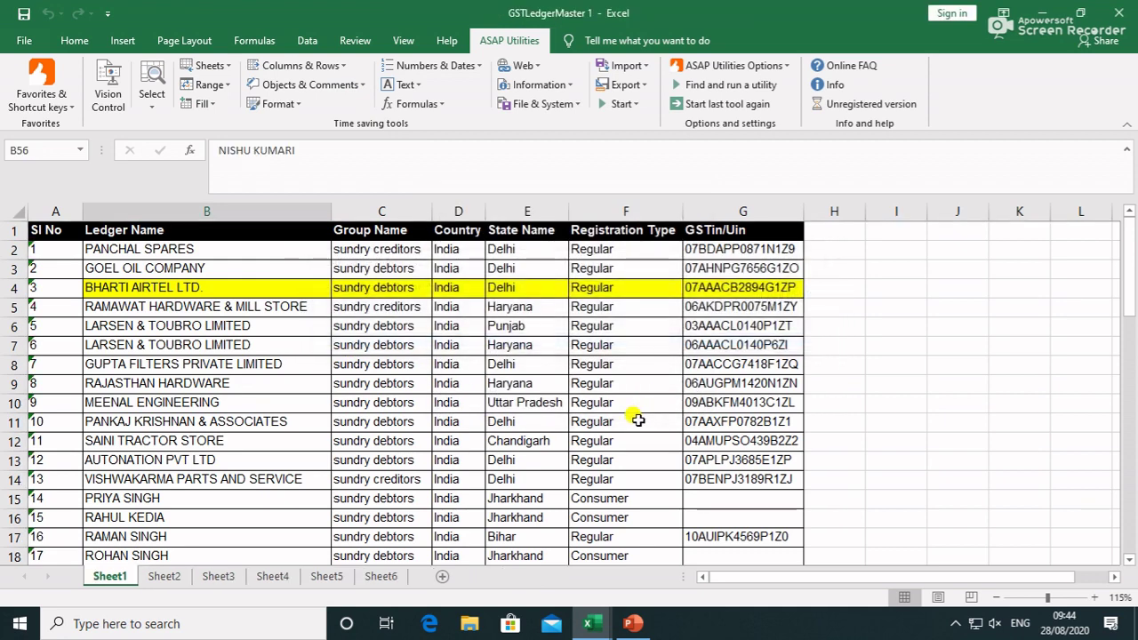